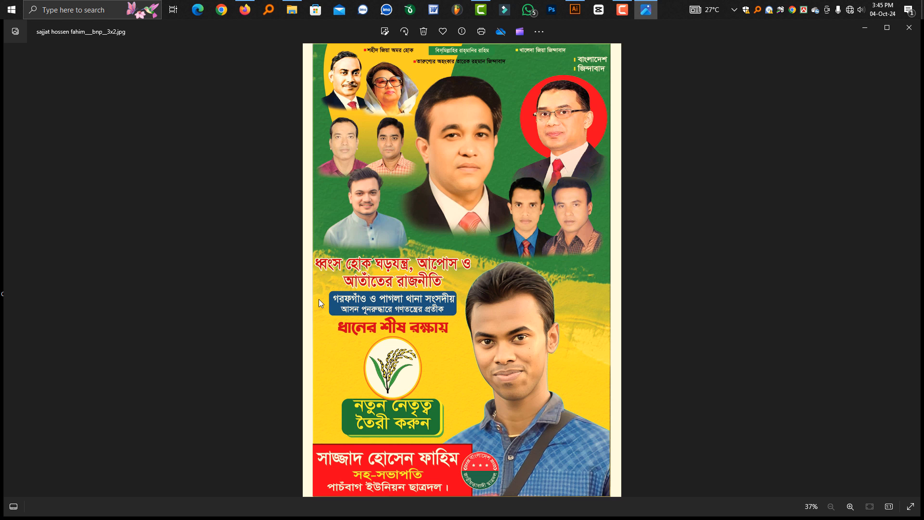
Step: Close the exported poster image, switch to the poster document in Illustrator and bring back its tools and panels
{"action": "key", "text": "alt+F4"}
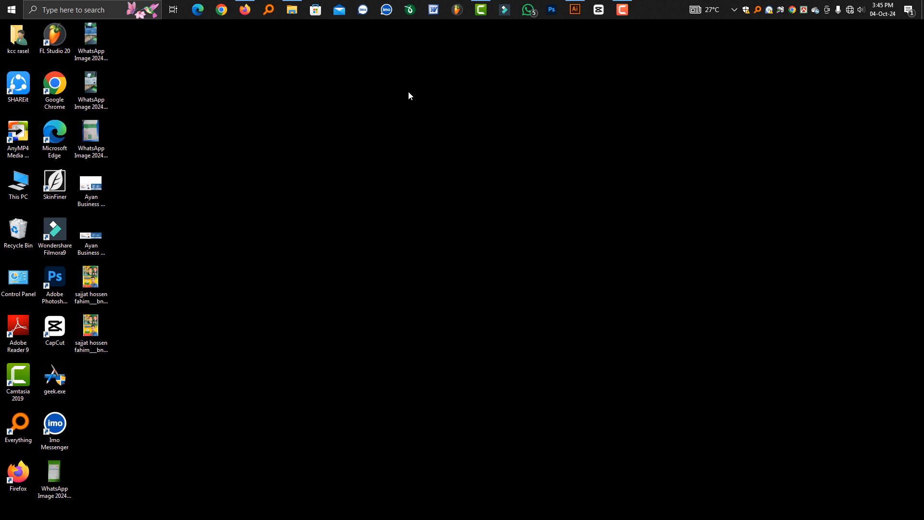
{"action": "left_click", "coordinate": [574, 9]}
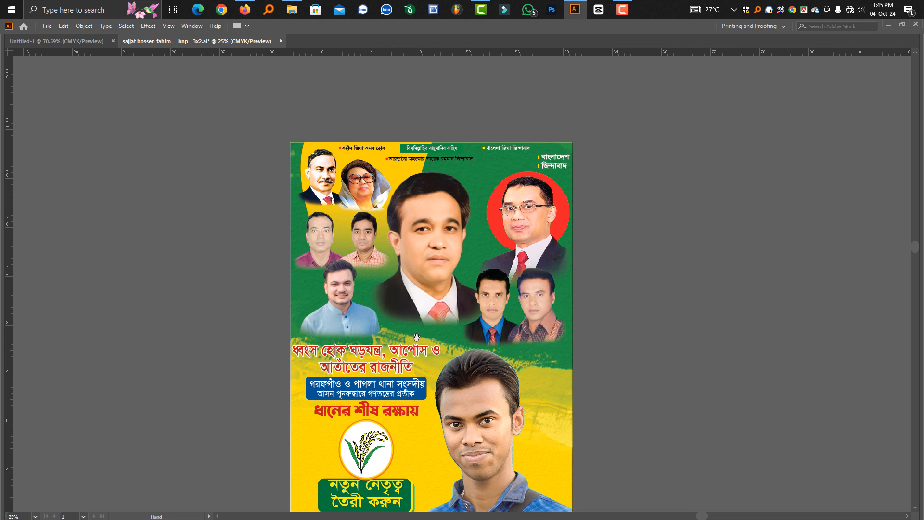
{"action": "scroll", "coordinate": [395, 291], "scroll_direction": "down", "scroll_amount": 3}
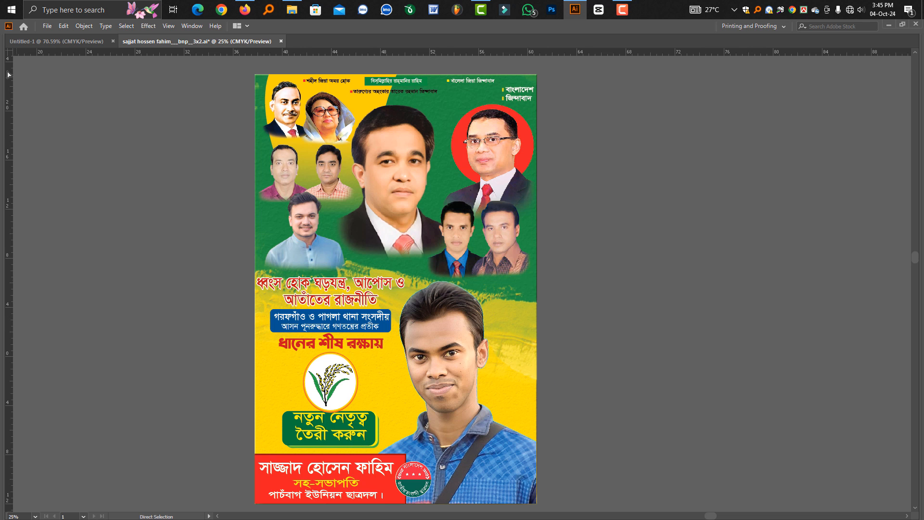
{"action": "key", "text": "Tab"}
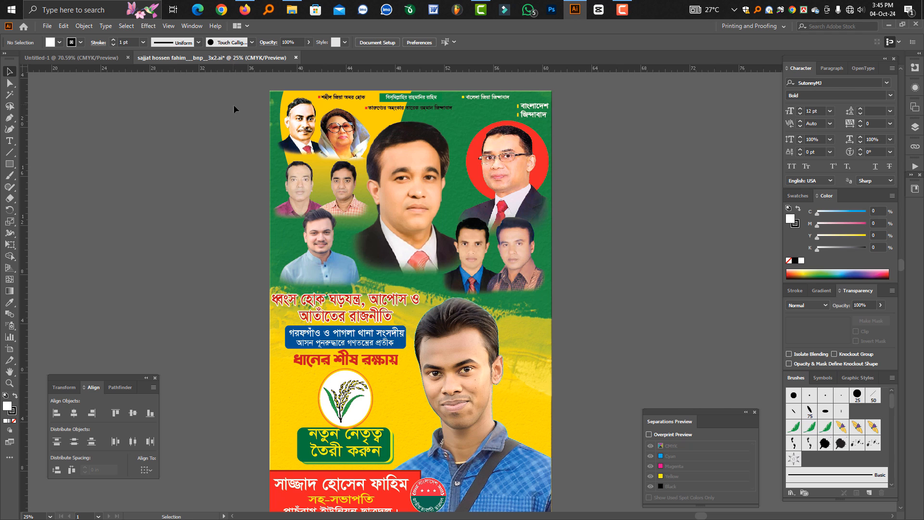
Step: Select all the poster artwork and hide the artboards
{"action": "key", "text": "ctrl+a"}
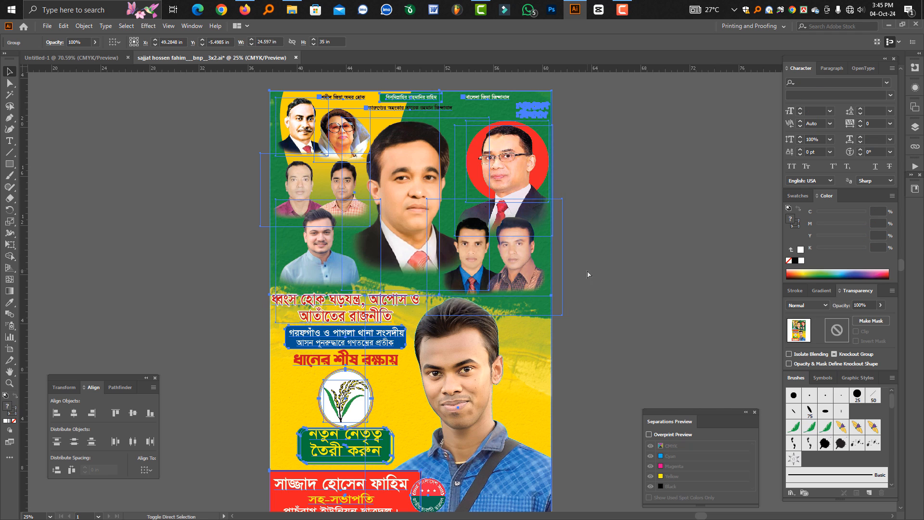
{"action": "key", "text": "ctrl+shift+h"}
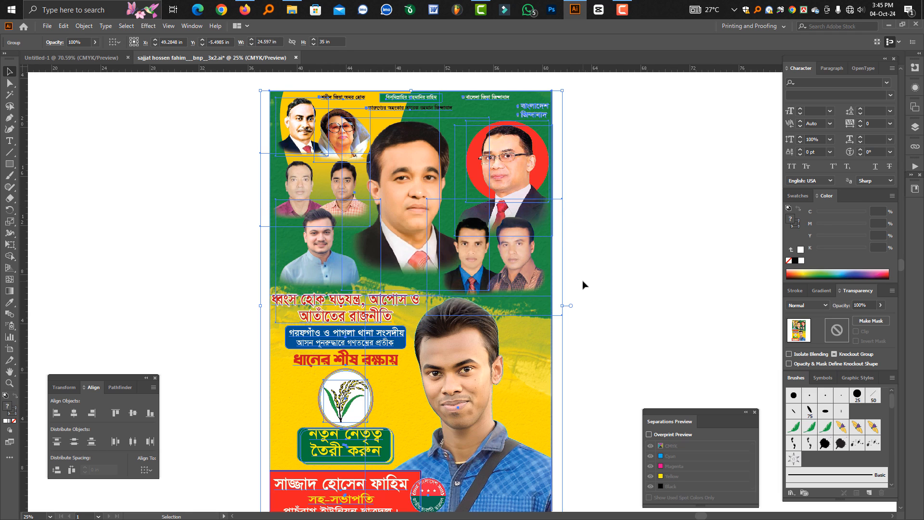
{"action": "key", "text": "ctrl"}
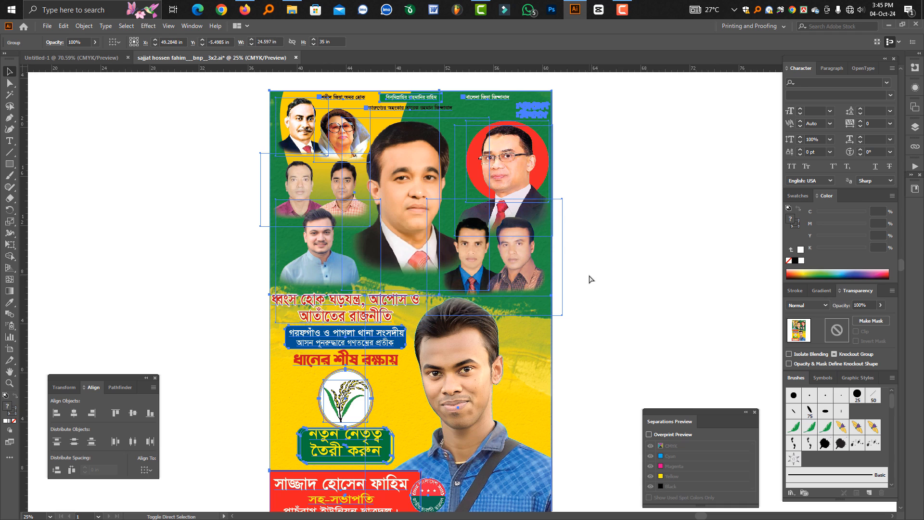
Step: Crop the photo of the two men below the red circle to about 9.8 by 8.1 in
{"action": "left_click", "coordinate": [521, 256], "text": "ctrl"}
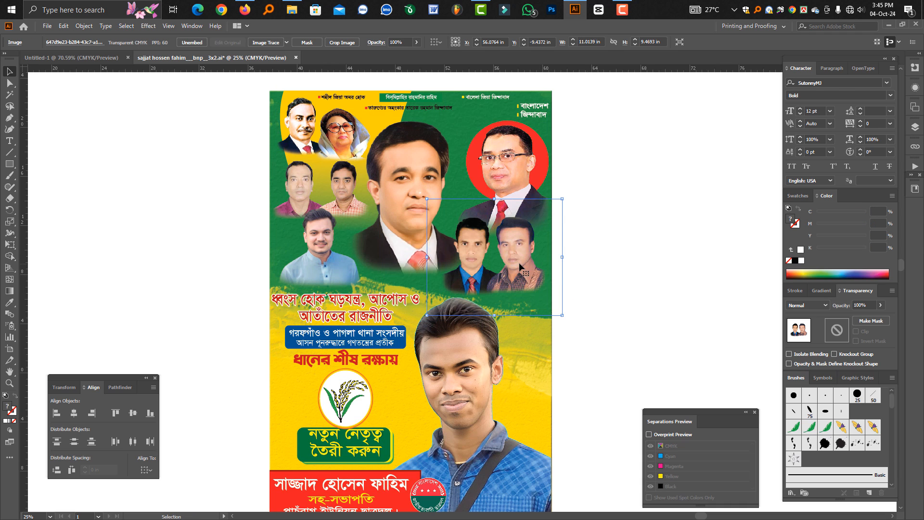
{"action": "left_click_drag", "start_coordinate": [519, 266], "coordinate": [626, 264]}
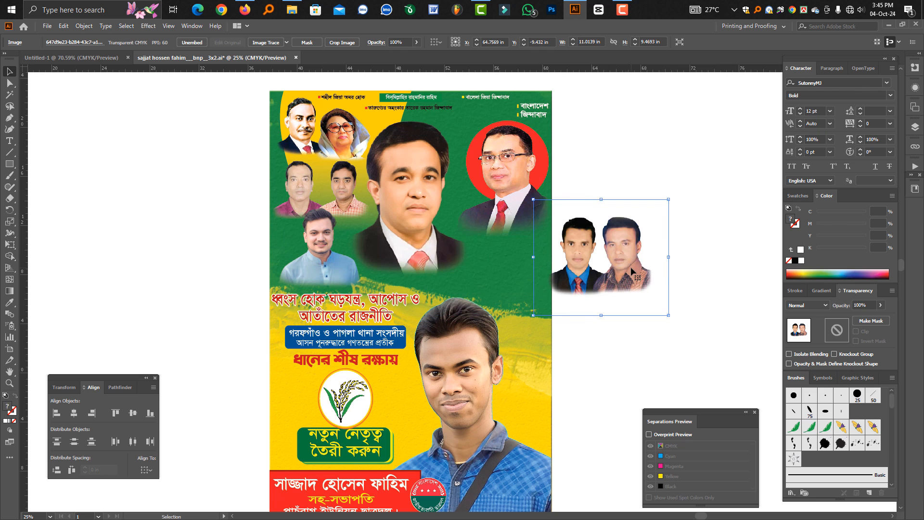
{"action": "key", "text": "ctrl+z"}
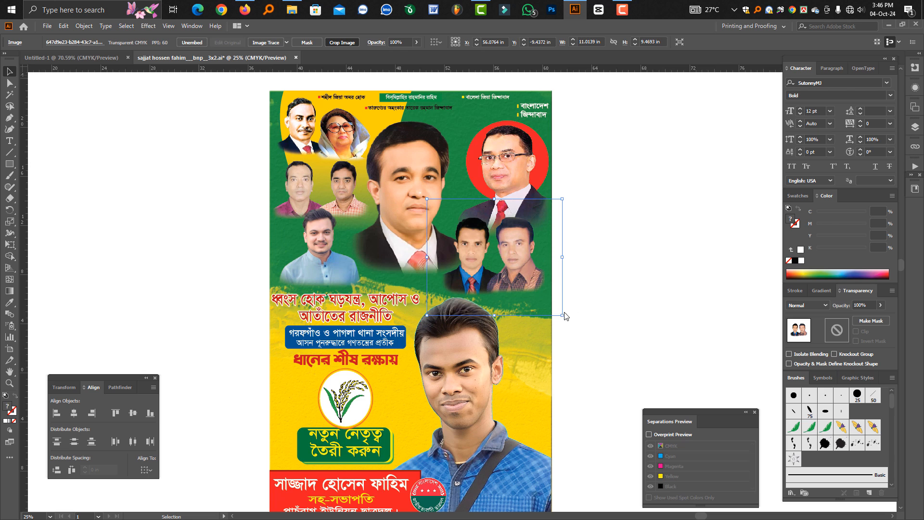
{"action": "left_click_drag", "start_coordinate": [557, 311], "coordinate": [544, 310]}
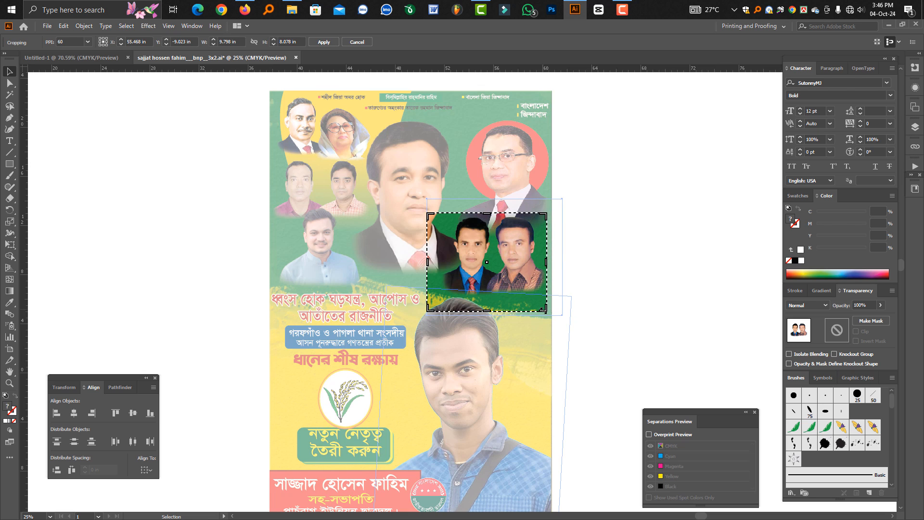
{"action": "left_click", "coordinate": [323, 42]}
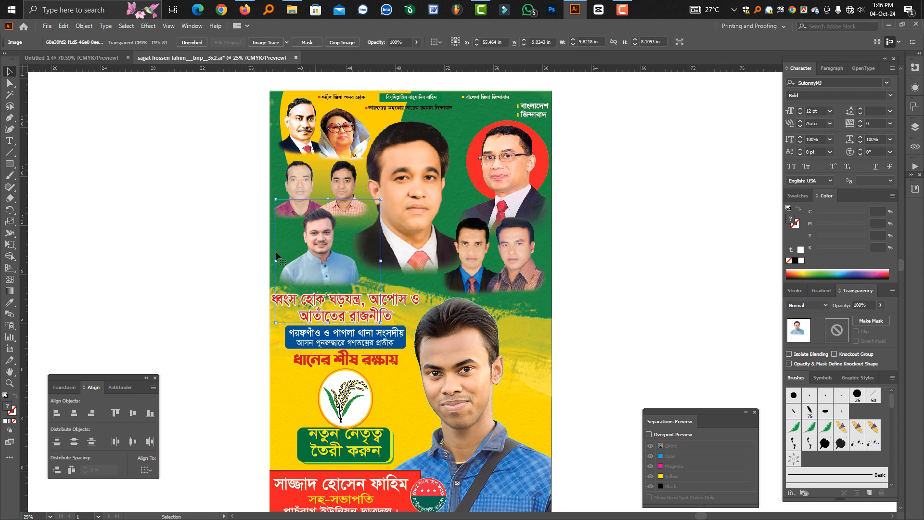
{"action": "left_click", "coordinate": [293, 214]}
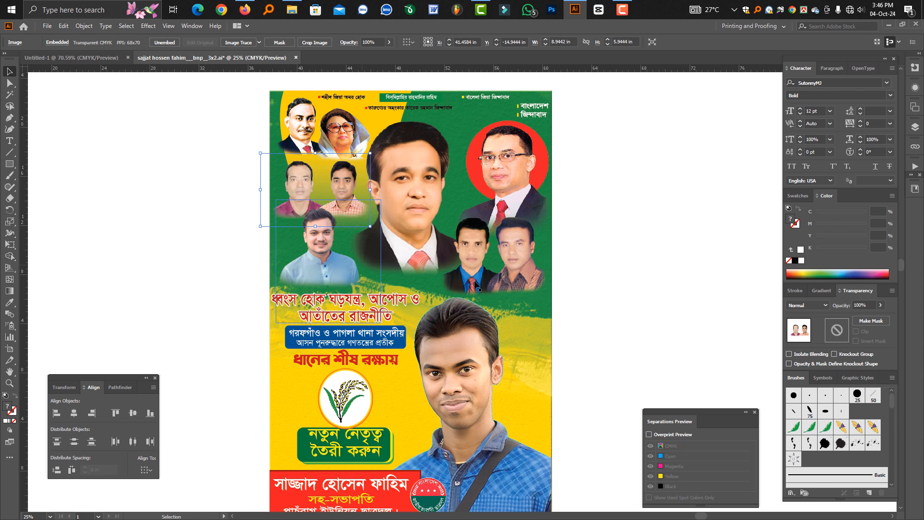
{"action": "left_click", "coordinate": [632, 302]}
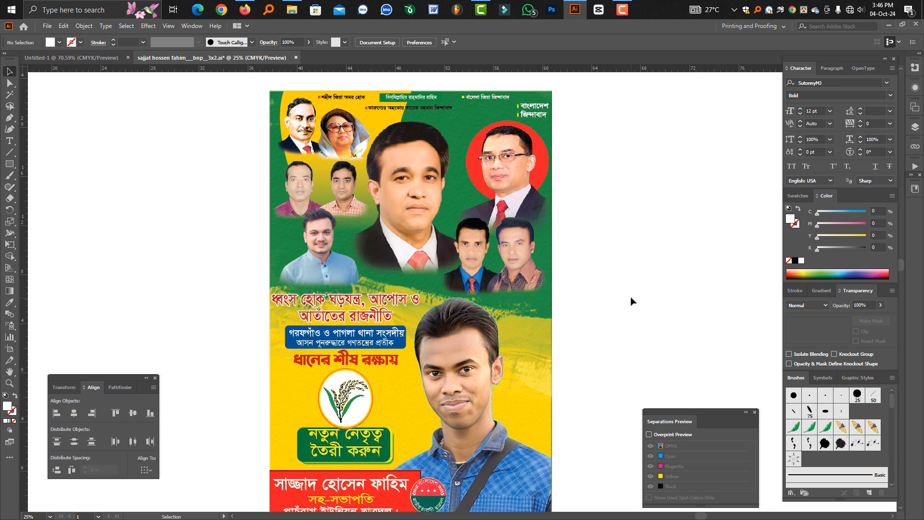
Step: Draw a white rectangle about 23 by 35 in covering the whole poster, from its upper-left to its lower-right corner
{"action": "key", "text": "ctrl+minus"}
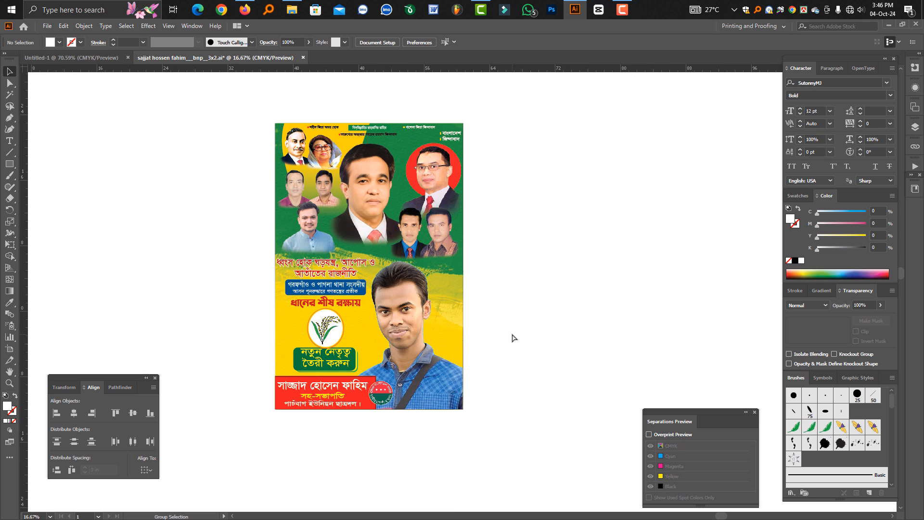
{"action": "left_click", "coordinate": [460, 340]}
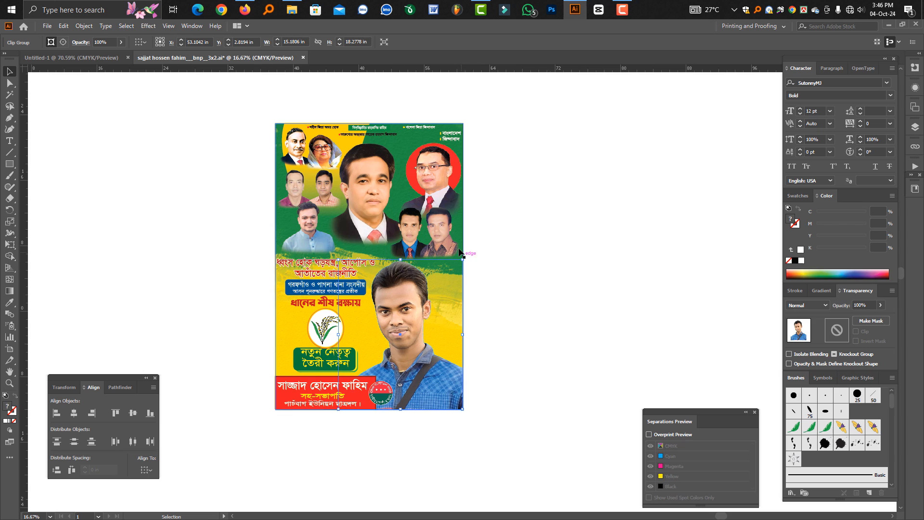
{"action": "left_click", "coordinate": [9, 164]}
{"action": "left_click_drag", "start_coordinate": [276, 123], "coordinate": [463, 408]}
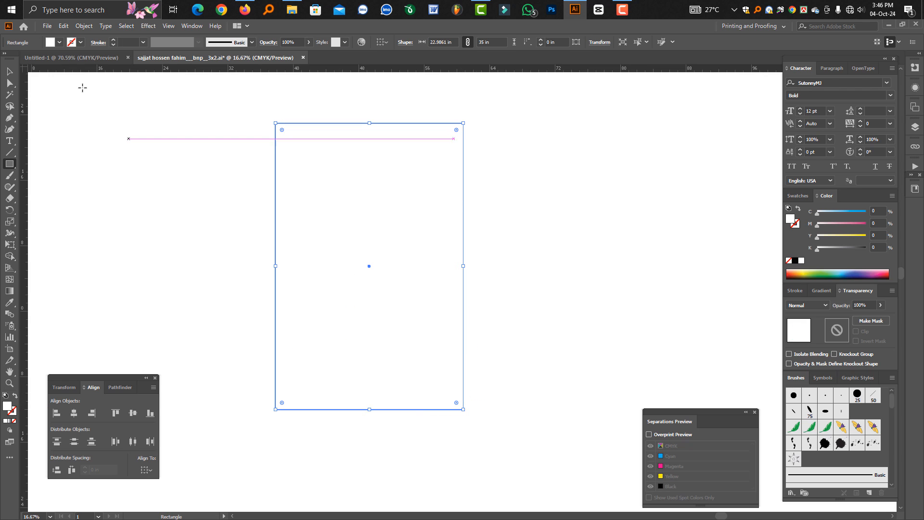
Step: Select all the poster artwork with the covering rectangle and make a clipping mask from them
{"action": "left_click", "coordinate": [9, 71]}
{"action": "left_click_drag", "start_coordinate": [175, 92], "coordinate": [528, 433]}
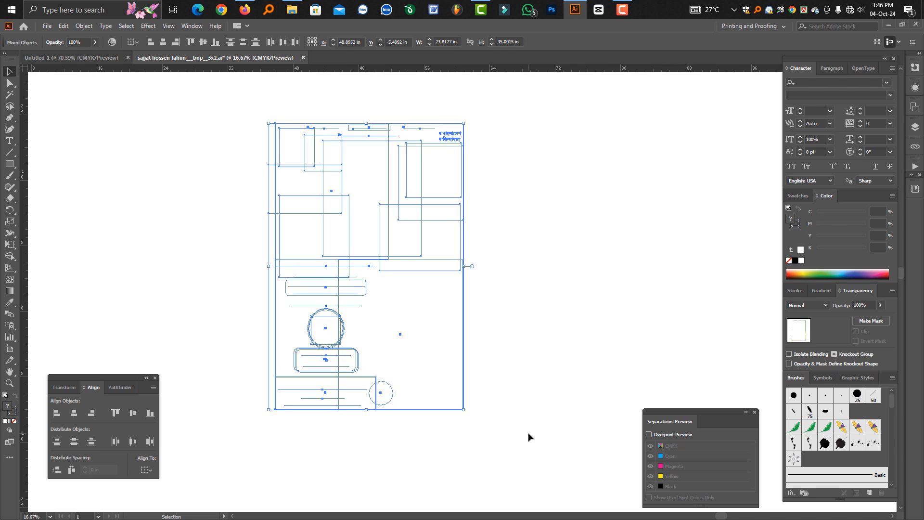
{"action": "key", "text": "a"}
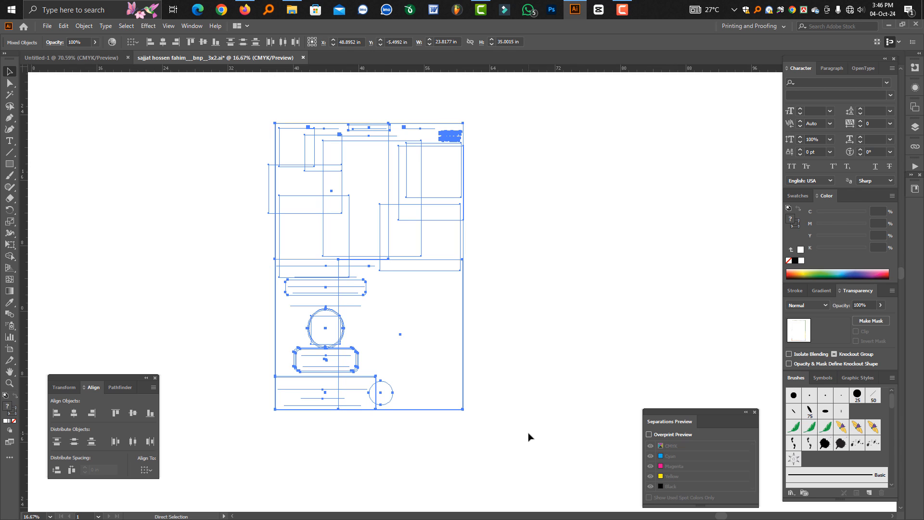
{"action": "key", "text": "v"}
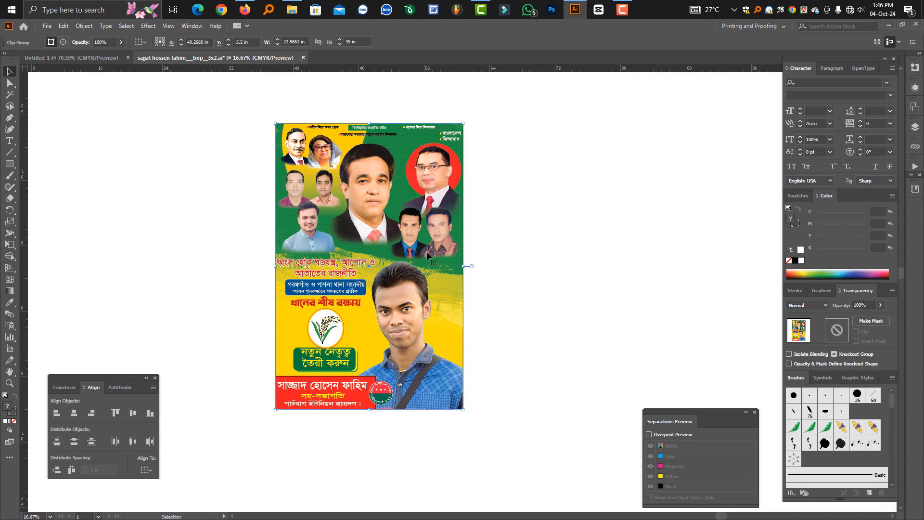
Step: Export the clipped poster to the desktop as a maximum-quality JPEG named 1.jpg, choosing its color model
{"action": "left_click", "coordinate": [47, 26]}
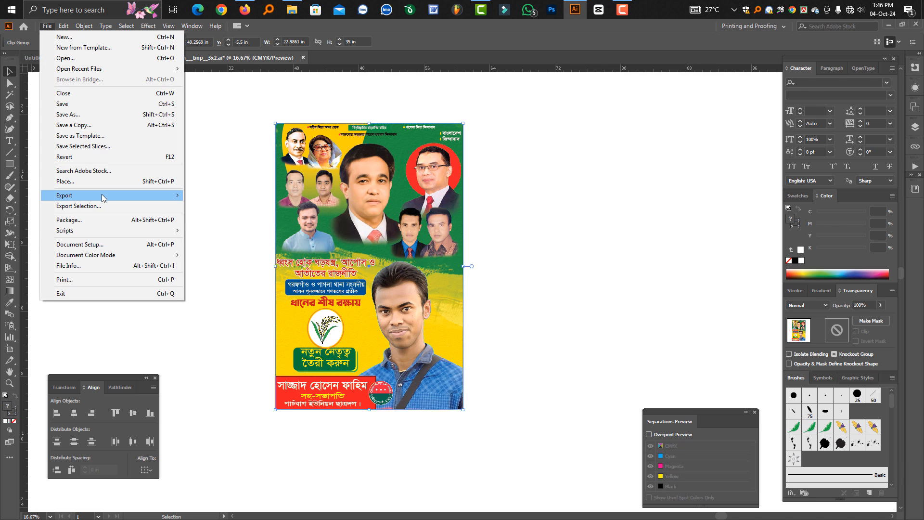
{"action": "mouse_move", "coordinate": [104, 196]}
{"action": "left_click", "coordinate": [237, 206]}
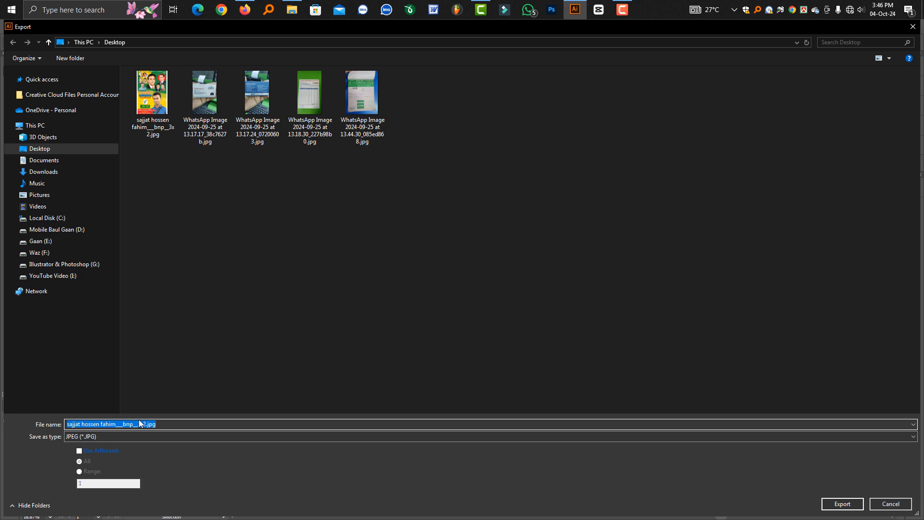
{"action": "key", "text": "Return"}
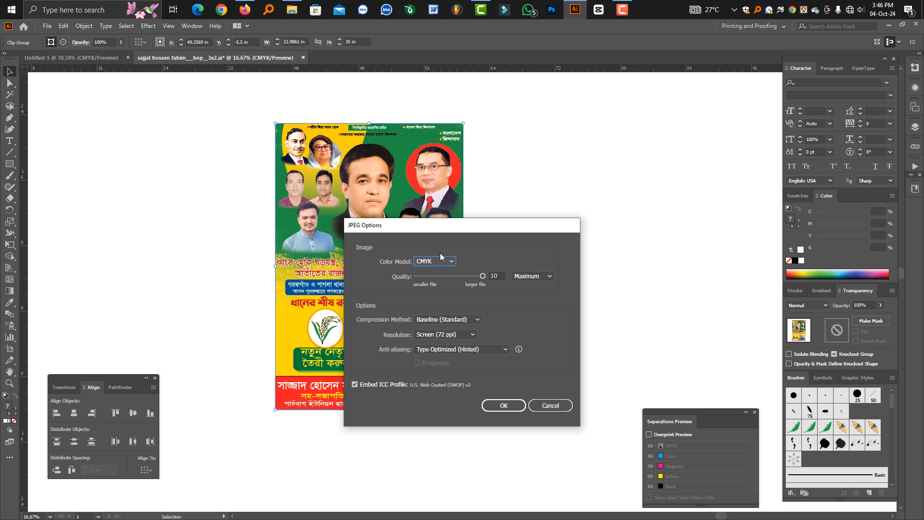
{"action": "left_click", "coordinate": [440, 260]}
{"action": "left_click", "coordinate": [445, 272]}
{"action": "left_click", "coordinate": [523, 406]}
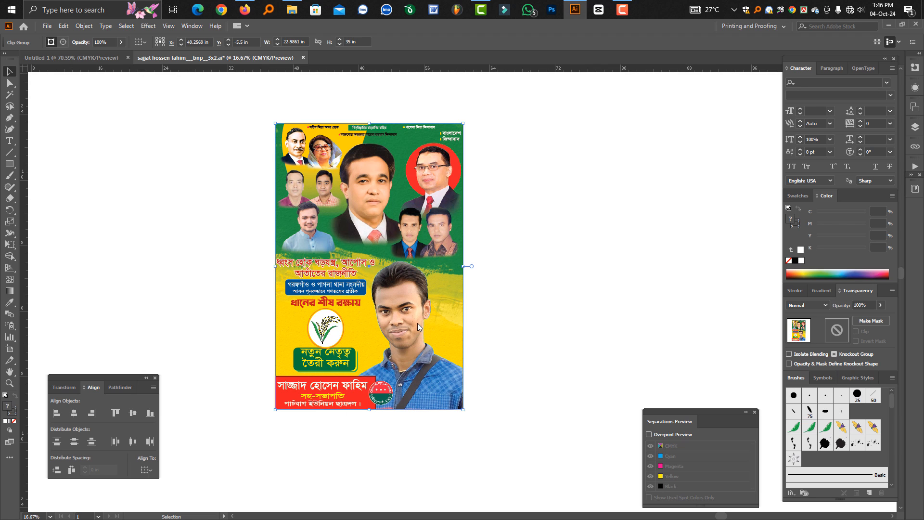
Step: Open 1.jpg from the desktop and compare its edges with the previously exported poster image
{"action": "key", "text": "super+d"}
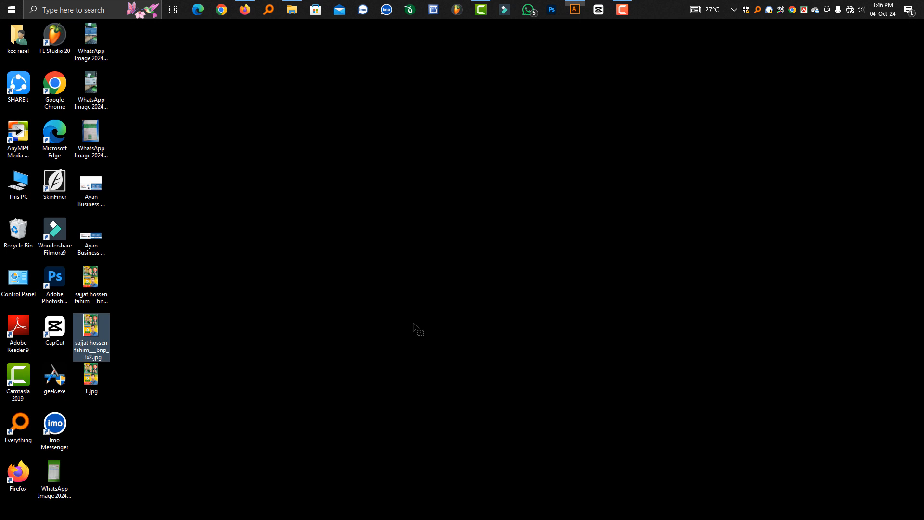
{"action": "double_click", "coordinate": [104, 382]}
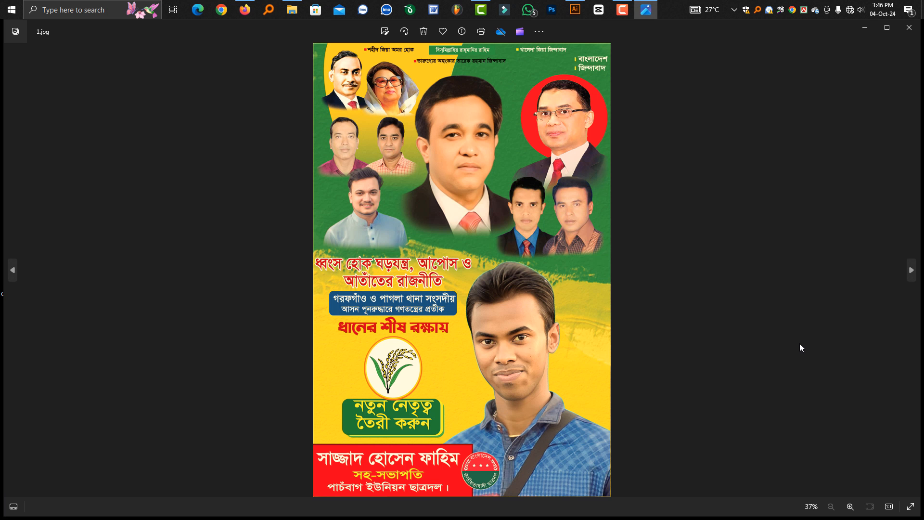
{"action": "key", "text": "Left"}
{"action": "key", "text": "Right"}
{"action": "key", "text": "Right"}
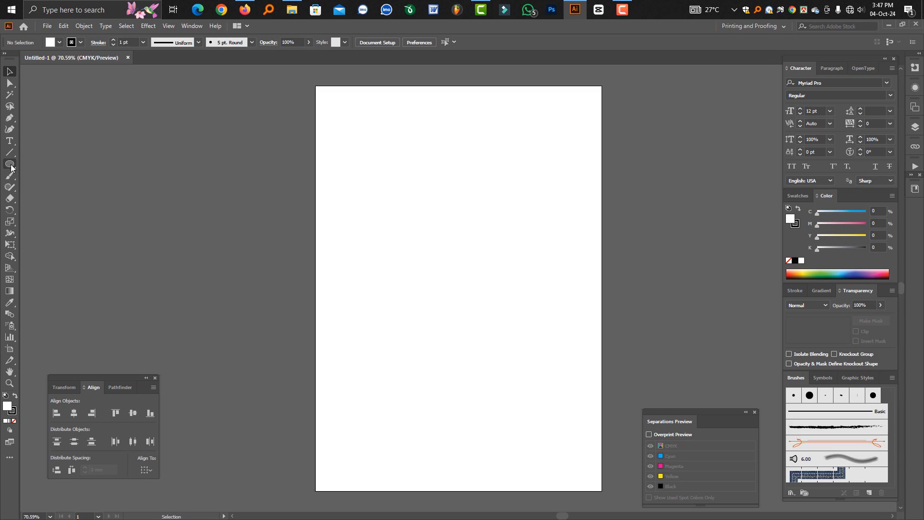
Step: Draw a circle about 80.8 mm in diameter on the blank artboard and cut it across the middle with a wavy Knife stroke
{"action": "left_click", "coordinate": [9, 164]}
{"action": "left_click_drag", "start_coordinate": [422, 247], "coordinate": [477, 302]}
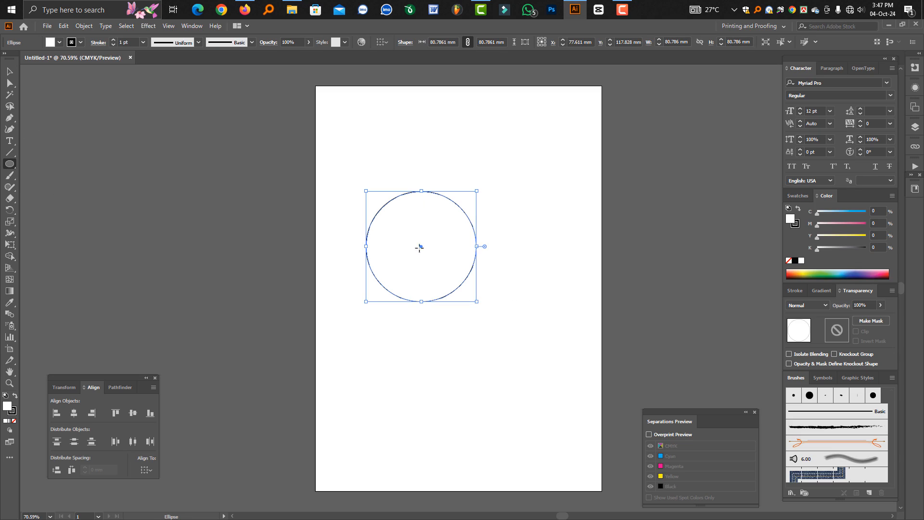
{"action": "left_click", "coordinate": [10, 198]}
{"action": "left_click", "coordinate": [45, 222]}
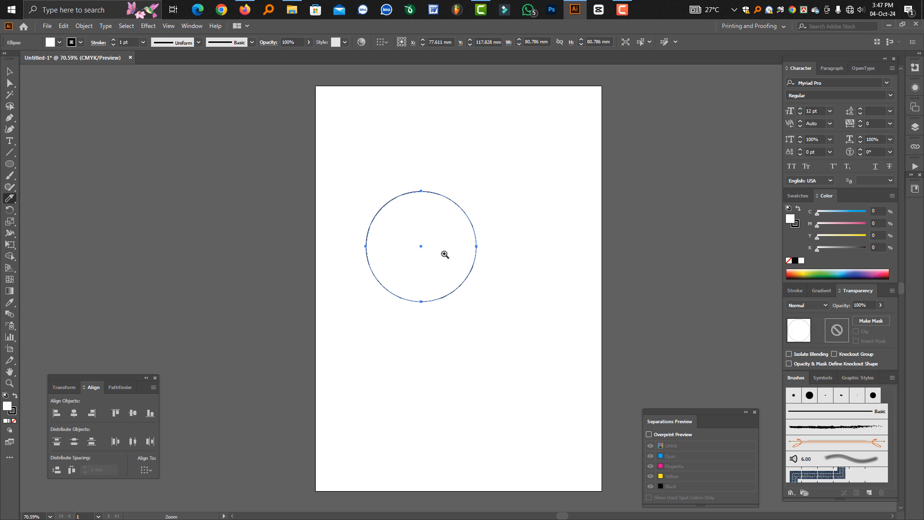
{"action": "key", "text": "ctrl+="}
{"action": "mouse_move", "coordinate": [292, 287]}
{"action": "left_mouse_down"}
{"action": "mouse_move", "coordinate": [317, 268]}
{"action": "mouse_move", "coordinate": [409, 295]}
{"action": "mouse_move", "coordinate": [487, 266]}
{"action": "left_mouse_up"}
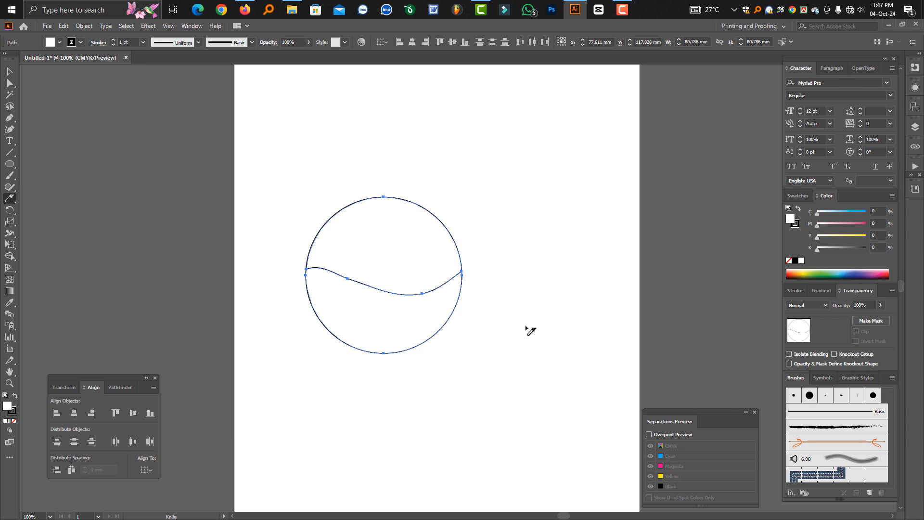
Step: Select the upper piece of the cut circle and nudge it vertically to leave a narrow gap along the wavy cut
{"action": "left_click", "coordinate": [10, 73]}
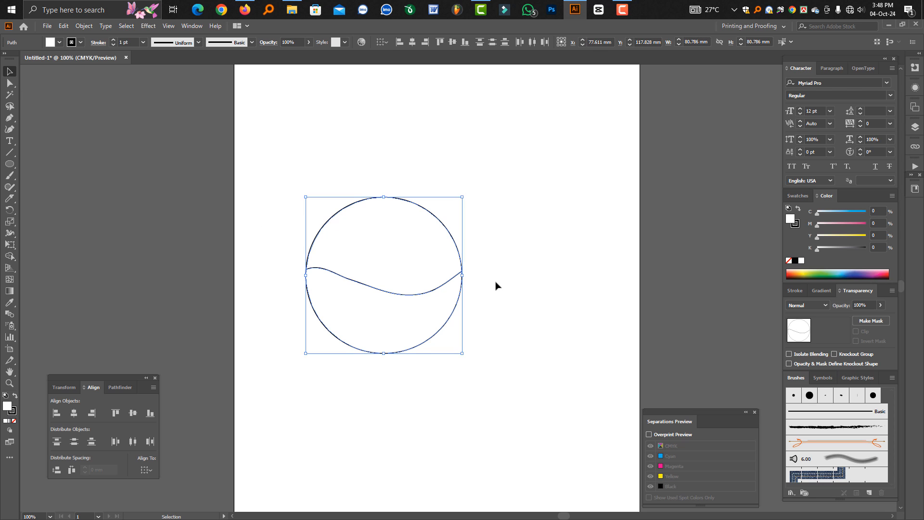
{"action": "left_click_drag", "start_coordinate": [480, 301], "coordinate": [428, 273]}
{"action": "left_click", "coordinate": [491, 255]}
{"action": "left_click", "coordinate": [445, 240]}
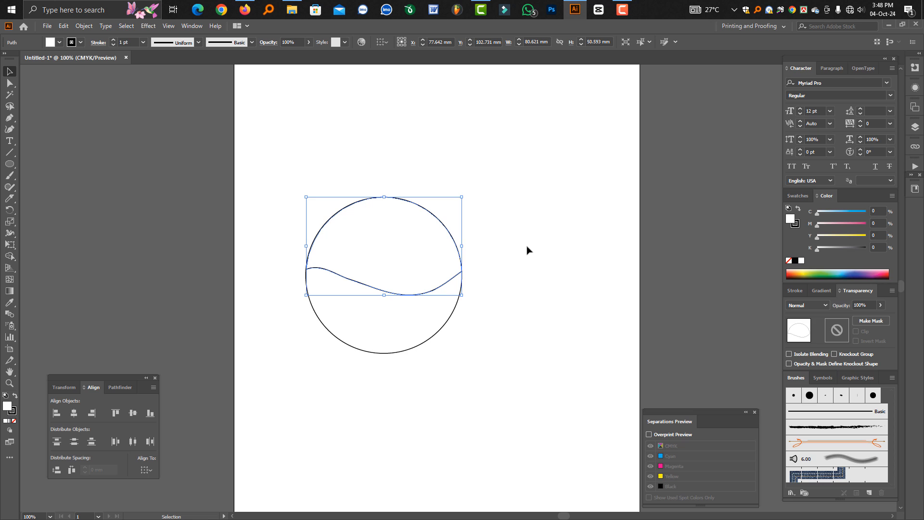
{"action": "key", "text": "Up"}
{"action": "key", "text": "Up"}
{"action": "key", "text": "Up"}
{"action": "key", "text": "Up"}
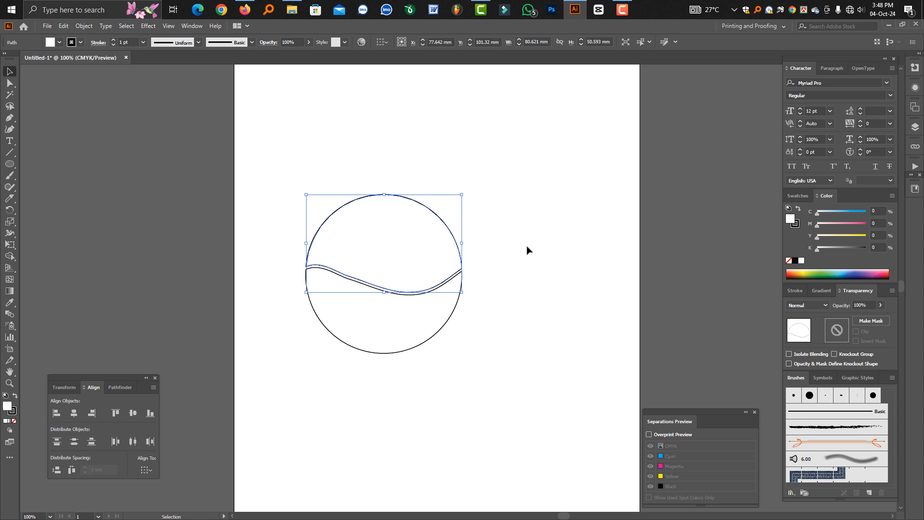
{"action": "key", "text": "a"}
{"action": "key", "text": "Down"}
{"action": "key", "text": "Down"}
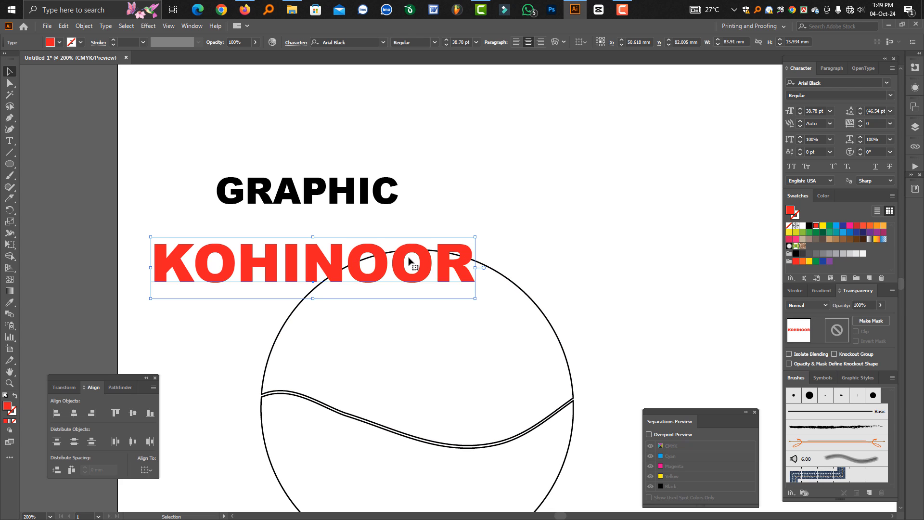
Step: Send the red KOHINOOR text behind the upper circle piece and warp it into that shape with Envelope Distort's Make with Top Object
{"action": "key", "text": "ctrl+bracketleft"}
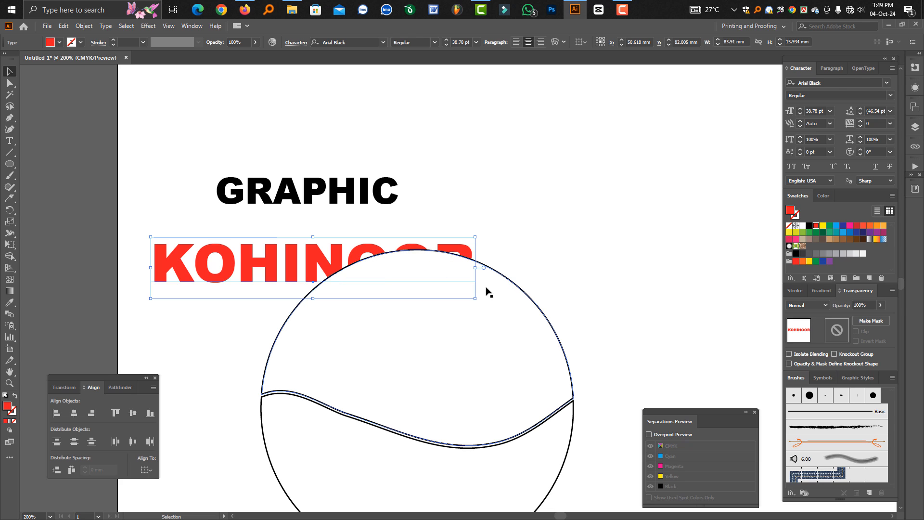
{"action": "left_click", "coordinate": [510, 308]}
{"action": "left_click_drag", "start_coordinate": [472, 226], "coordinate": [446, 287]}
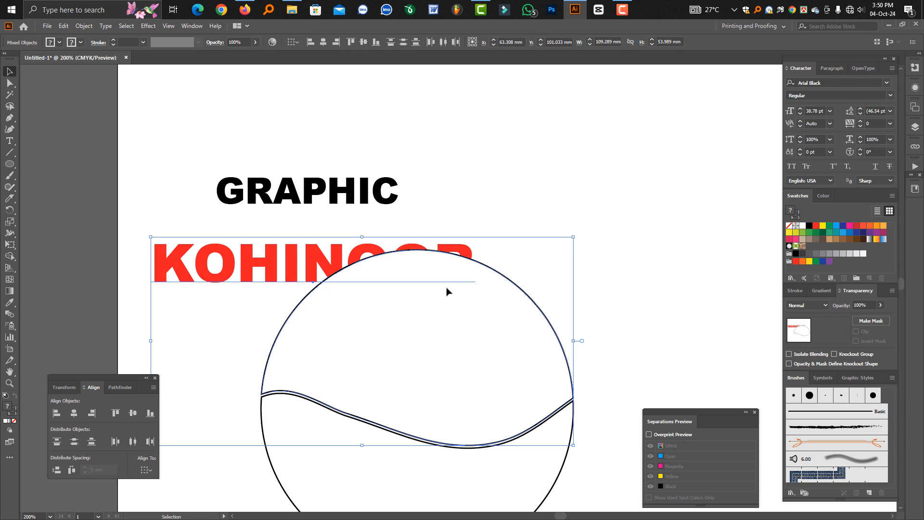
{"action": "left_click", "coordinate": [85, 26]}
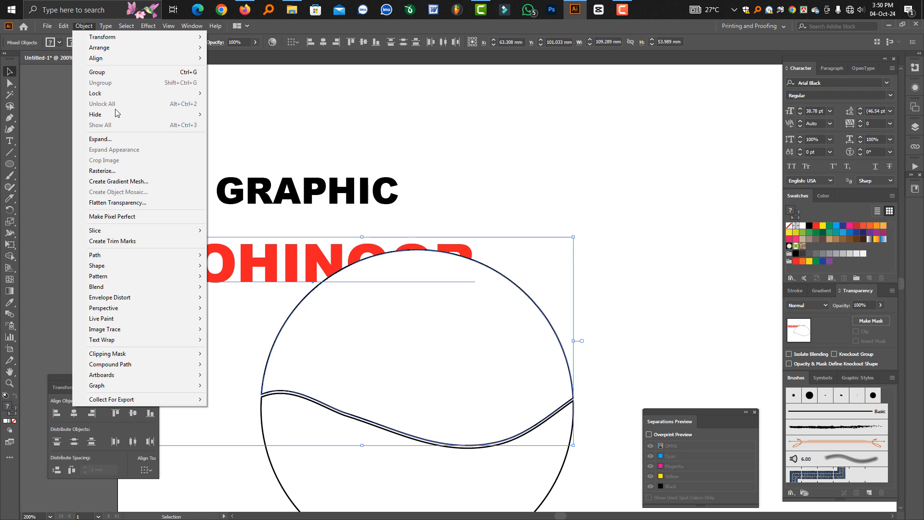
{"action": "mouse_move", "coordinate": [129, 297]}
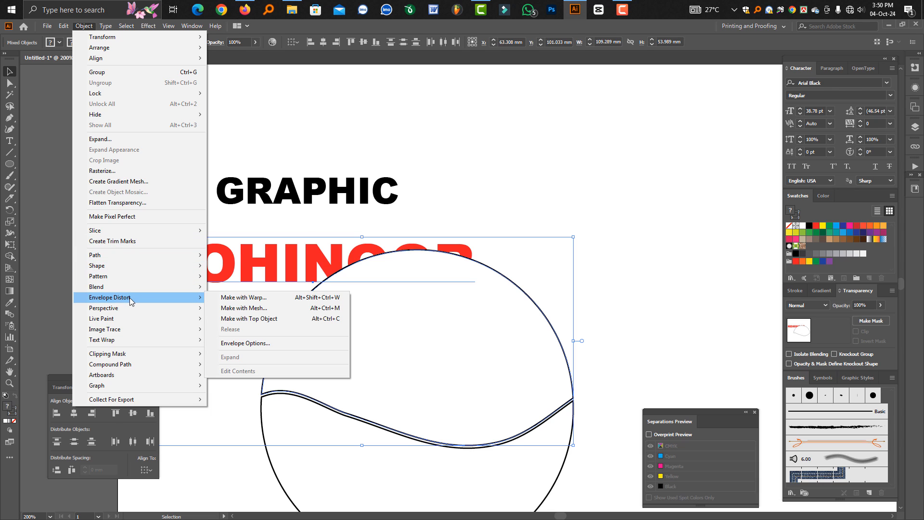
{"action": "left_click", "coordinate": [264, 319]}
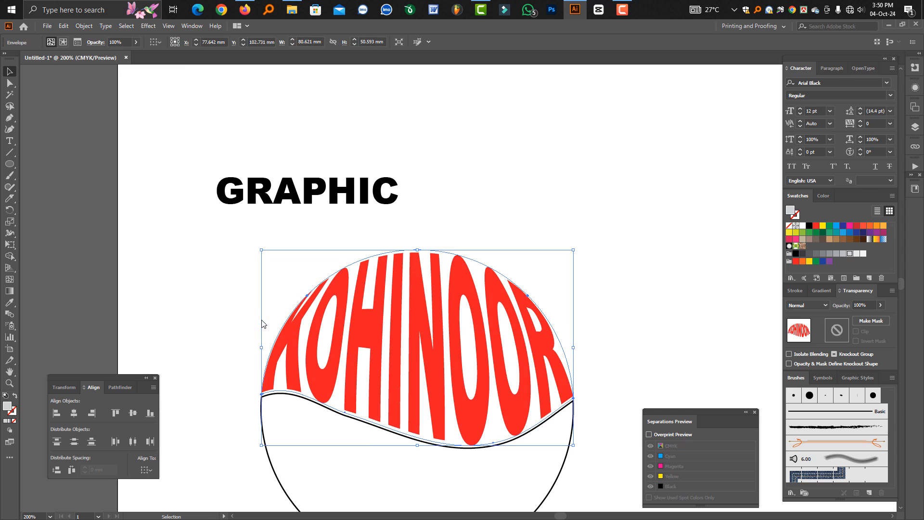
{"action": "left_click", "coordinate": [521, 202]}
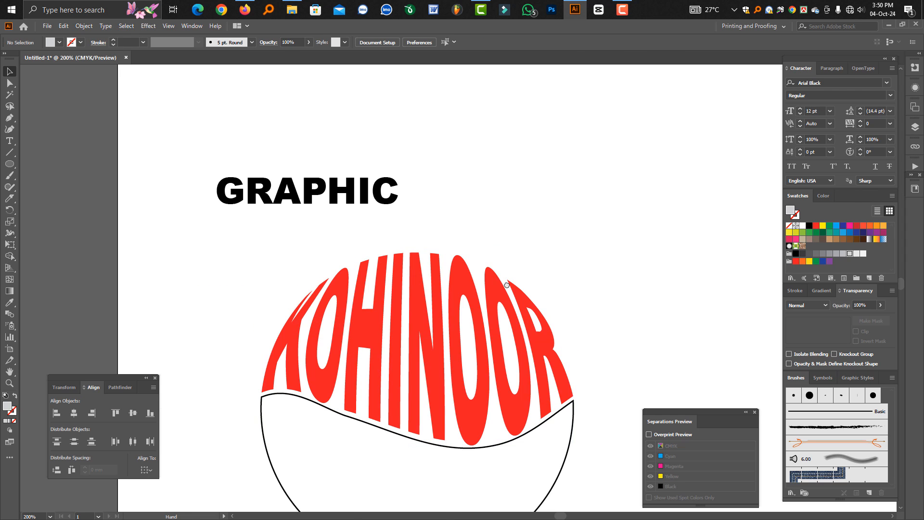
Step: Move the GRAPHIC text over the lower circle piece's outer edge, keep its fill black, and send it behind that piece
{"action": "scroll", "coordinate": [510, 289], "scroll_direction": "down", "scroll_amount": 2}
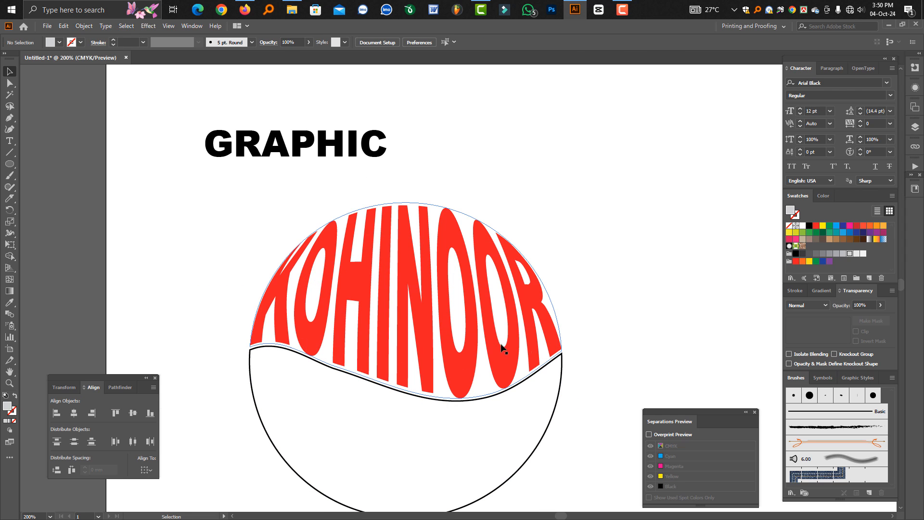
{"action": "left_click_drag", "start_coordinate": [573, 397], "coordinate": [551, 401]}
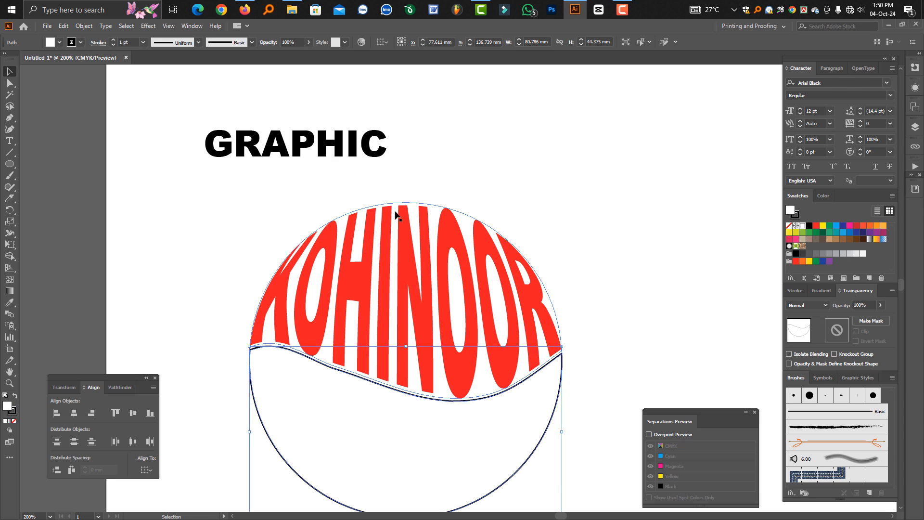
{"action": "left_click_drag", "start_coordinate": [335, 150], "coordinate": [308, 408]}
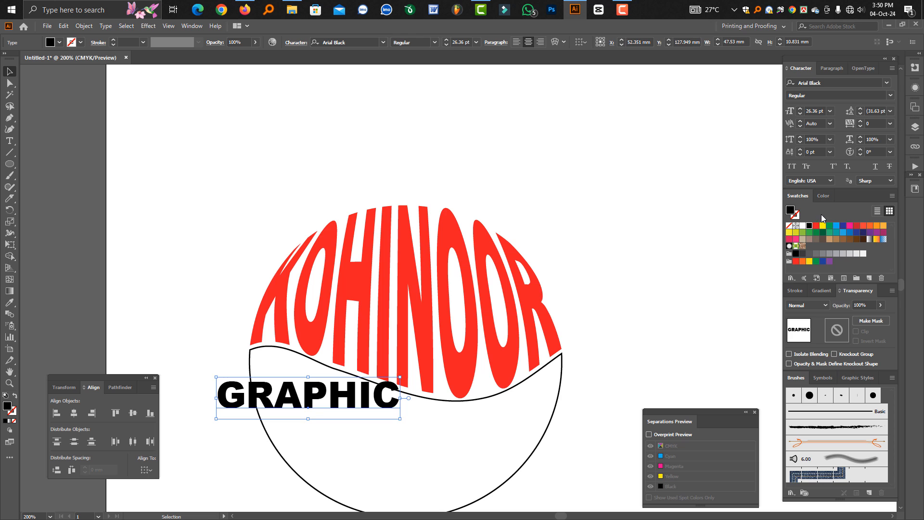
{"action": "left_click", "coordinate": [833, 229]}
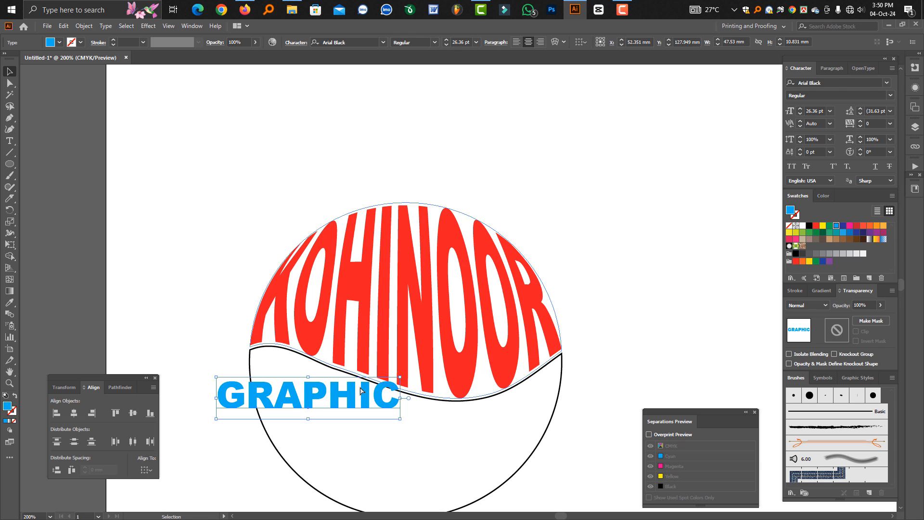
{"action": "key", "text": "ctrl+z"}
{"action": "left_click_drag", "start_coordinate": [267, 410], "coordinate": [215, 417]}
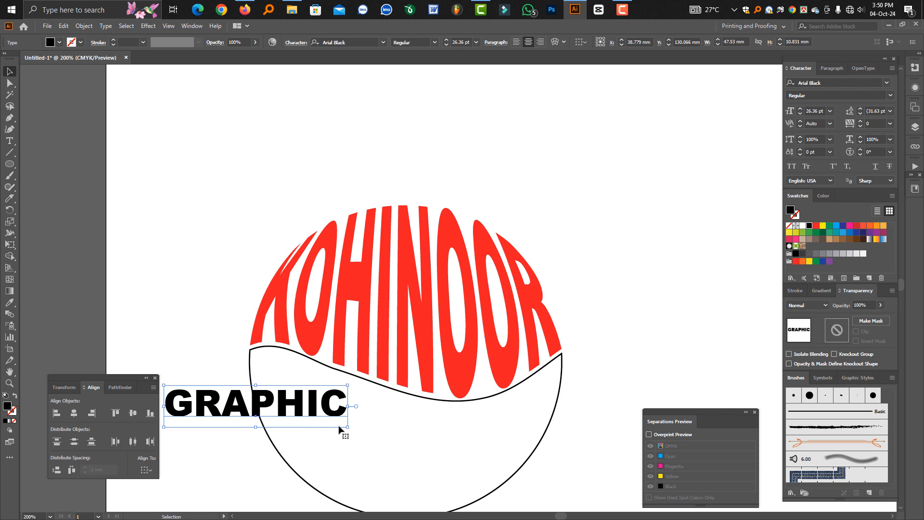
{"action": "key", "text": "ctrl+shift+bracketleft"}
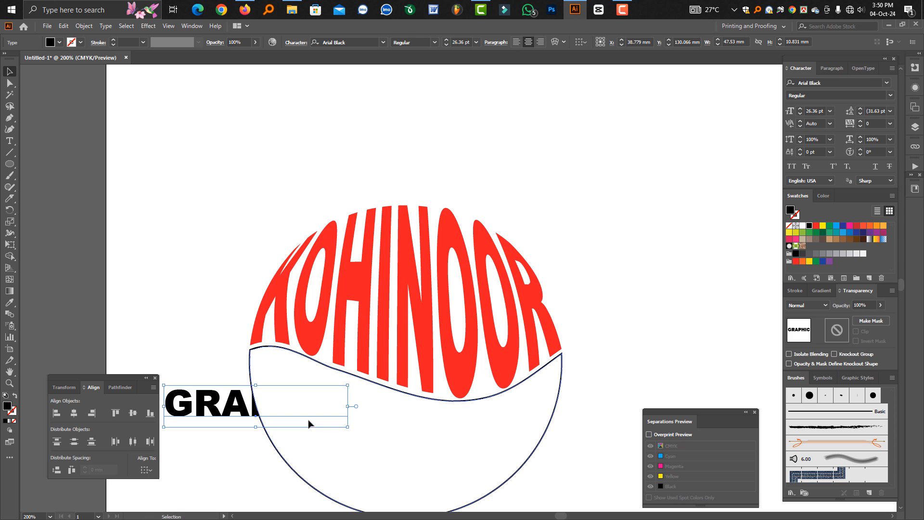
Step: Warp the GRAPHIC text into the lower circle piece with Envelope Distort's Make with Top Object
{"action": "left_click", "coordinate": [314, 454], "text": "shift"}
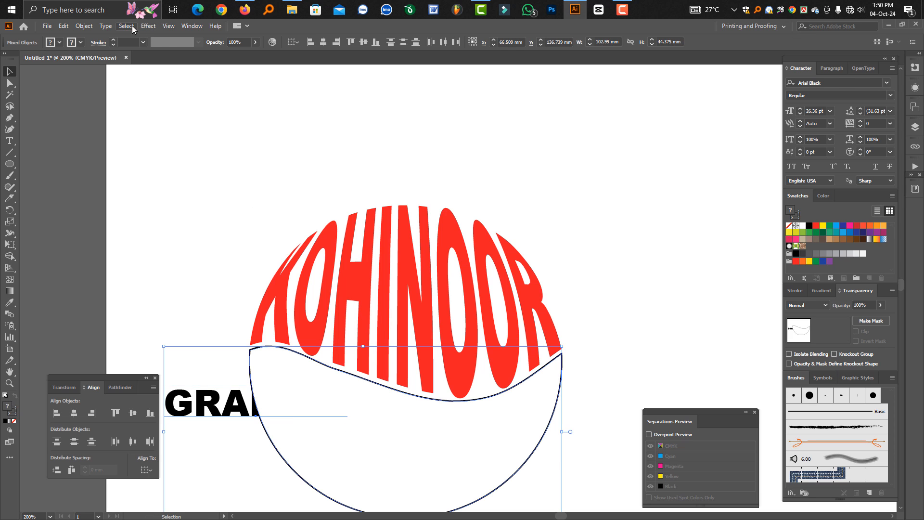
{"action": "left_click", "coordinate": [84, 26]}
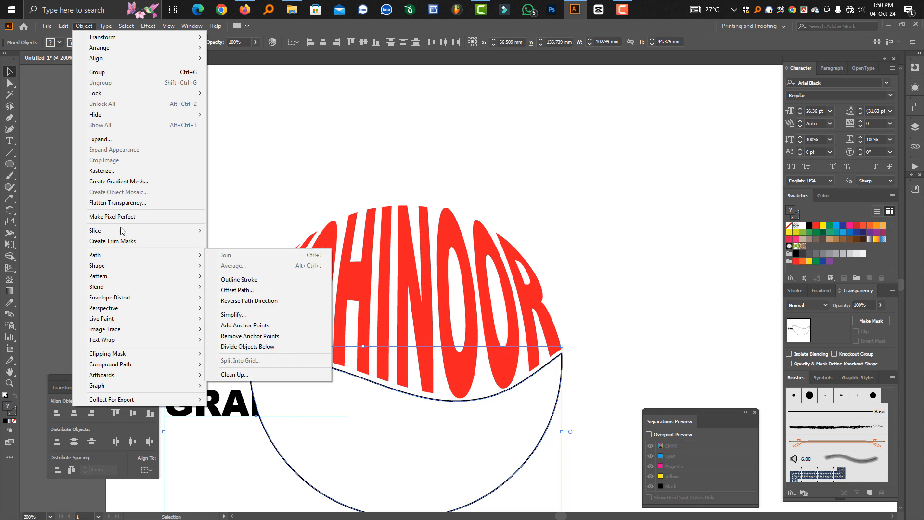
{"action": "mouse_move", "coordinate": [131, 300]}
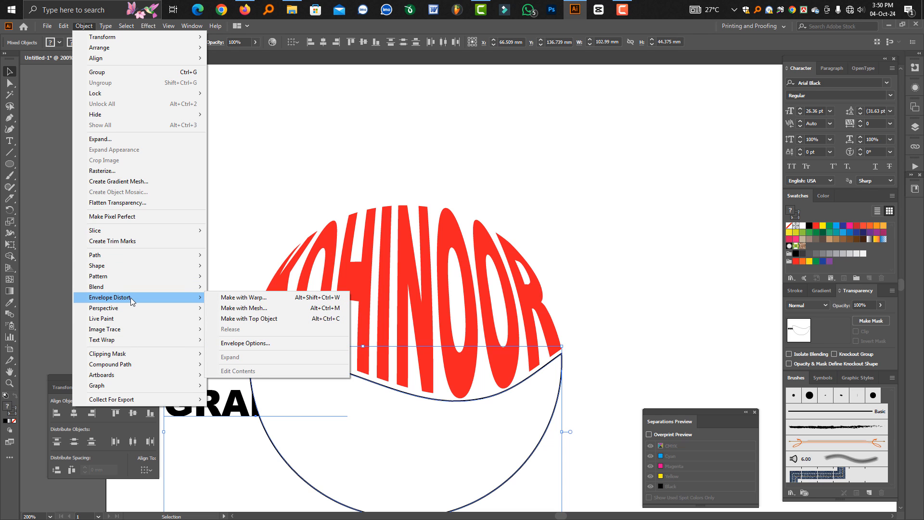
{"action": "left_click", "coordinate": [294, 319]}
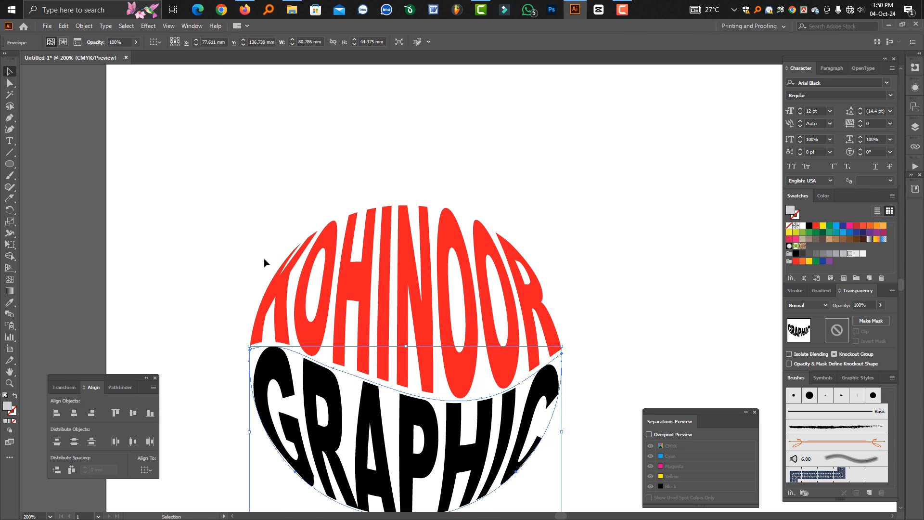
{"action": "left_click", "coordinate": [559, 282], "text": "ctrl+alt"}
{"action": "left_click", "coordinate": [503, 354], "text": "ctrl+alt"}
{"action": "left_click", "coordinate": [453, 368]}
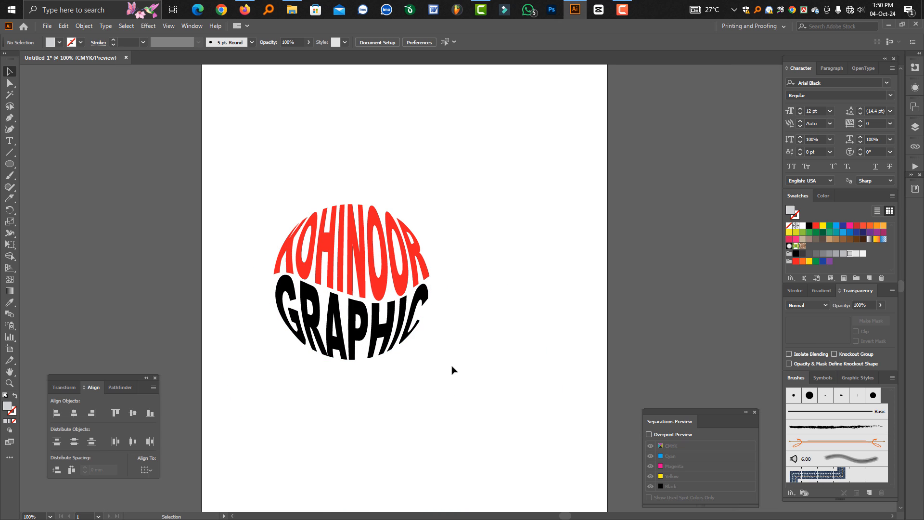
Step: Replace the KOHINOOR text inside the upper envelope with KCC and leave isolation mode
{"action": "left_click", "coordinate": [383, 288]}
{"action": "double_click", "coordinate": [383, 287]}
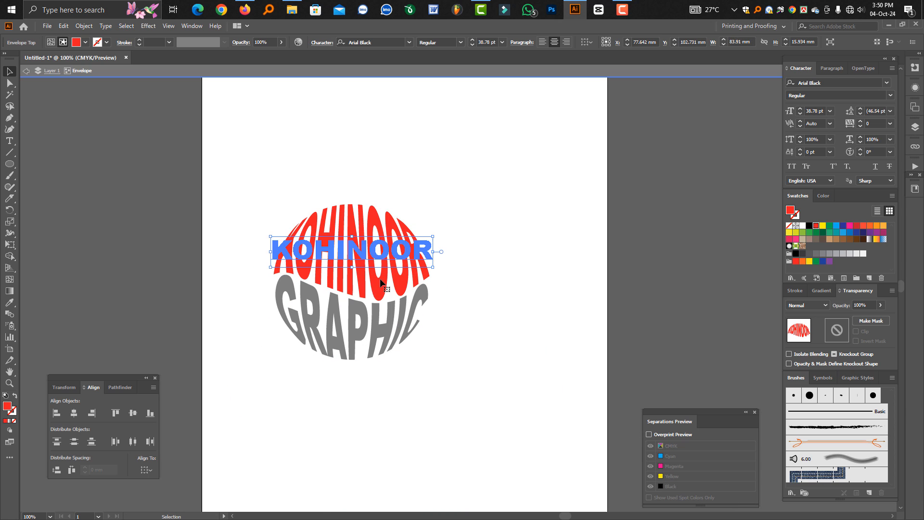
{"action": "double_click", "coordinate": [380, 260]}
{"action": "key", "text": "ctrl+a"}
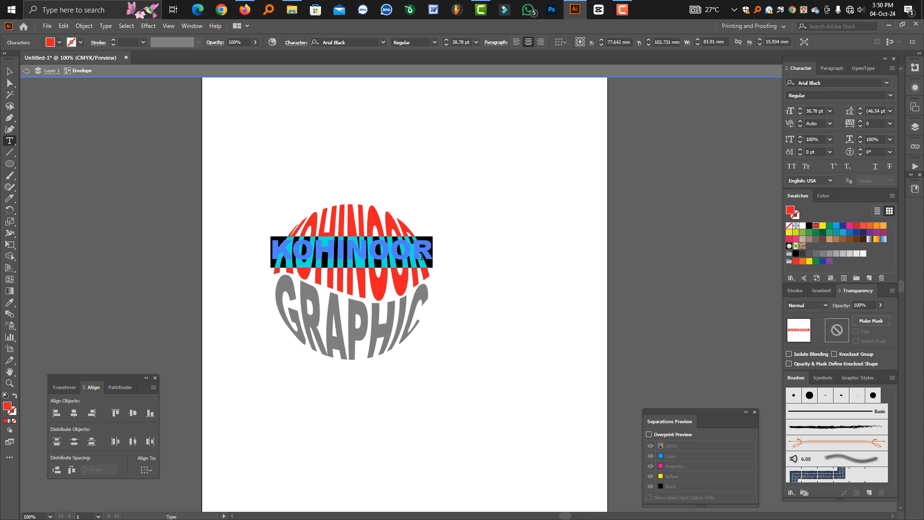
{"action": "type", "text": "KCC"}
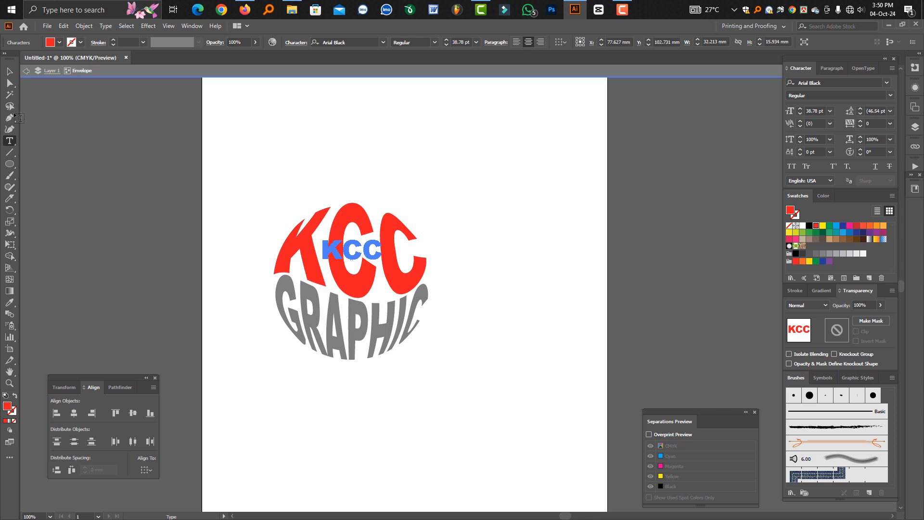
{"action": "left_click", "coordinate": [9, 72]}
{"action": "left_click", "coordinate": [495, 227]}
{"action": "double_click", "coordinate": [497, 298]}
Step: Replace the GRAPHIC text inside the lower envelope with a person's name in capitals and leave isolation mode
{"action": "double_click", "coordinate": [379, 340]}
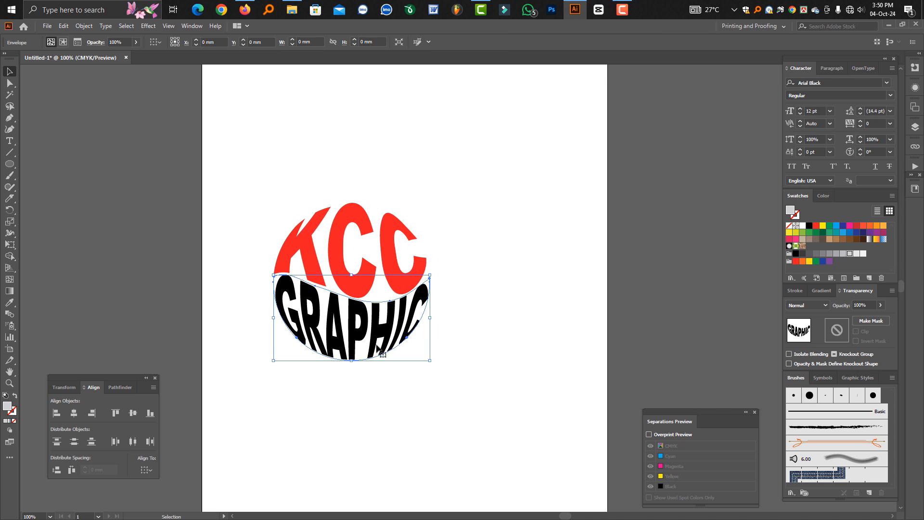
{"action": "left_click", "coordinate": [438, 343]}
{"action": "double_click", "coordinate": [367, 323]}
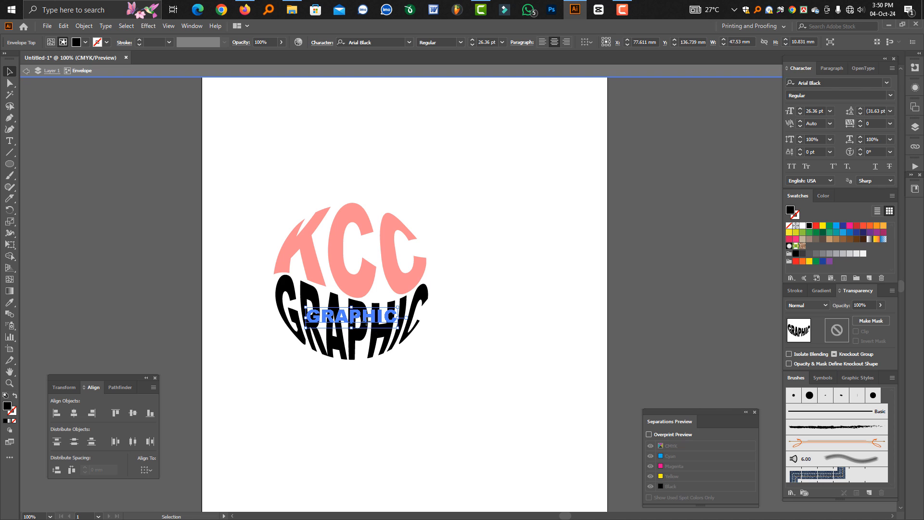
{"action": "key", "text": "ctrl+a"}
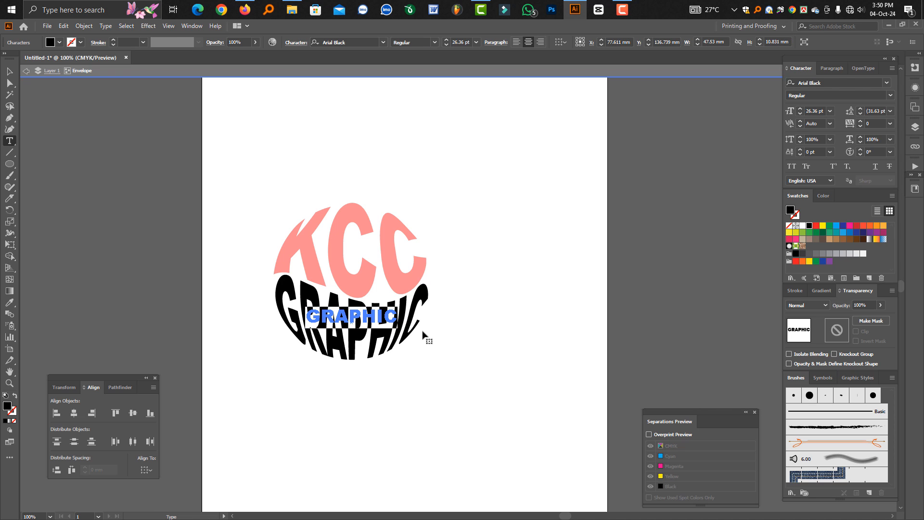
{"action": "type", "text": "RASEL"}
{"action": "key", "text": "Escape"}
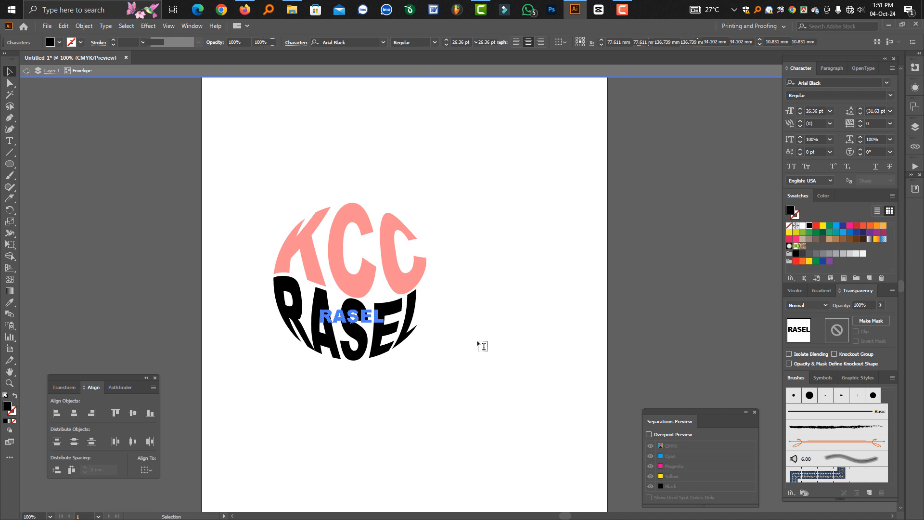
{"action": "left_click", "coordinate": [483, 351]}
{"action": "double_click", "coordinate": [483, 353]}
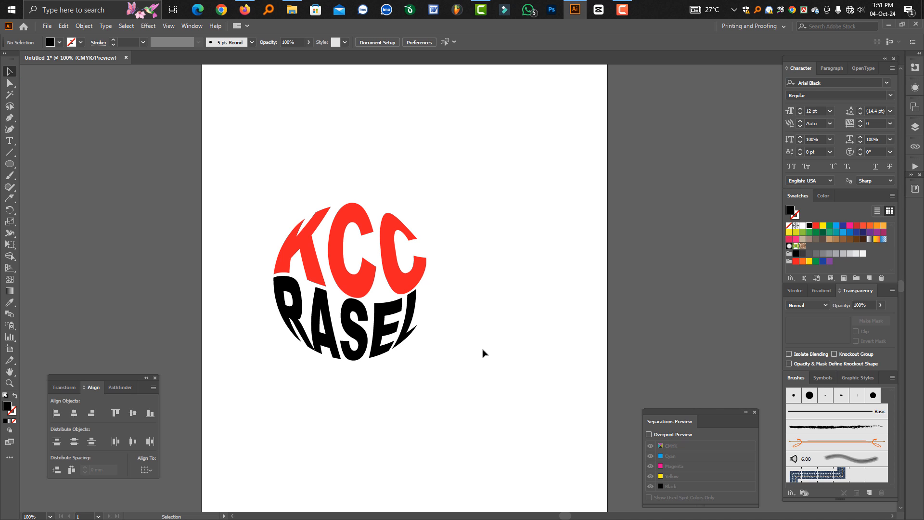
{"action": "left_click_drag", "start_coordinate": [486, 404], "coordinate": [245, 174]}
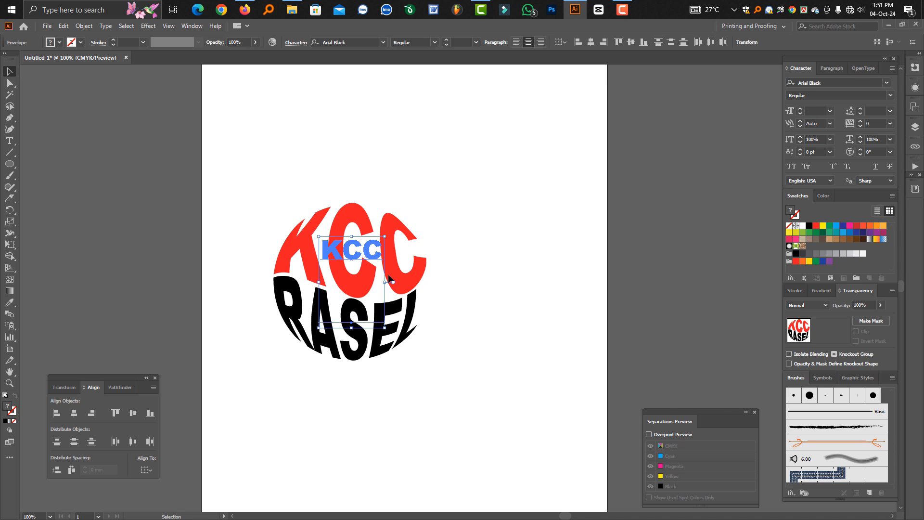
{"action": "key", "text": "ctrl+alt"}
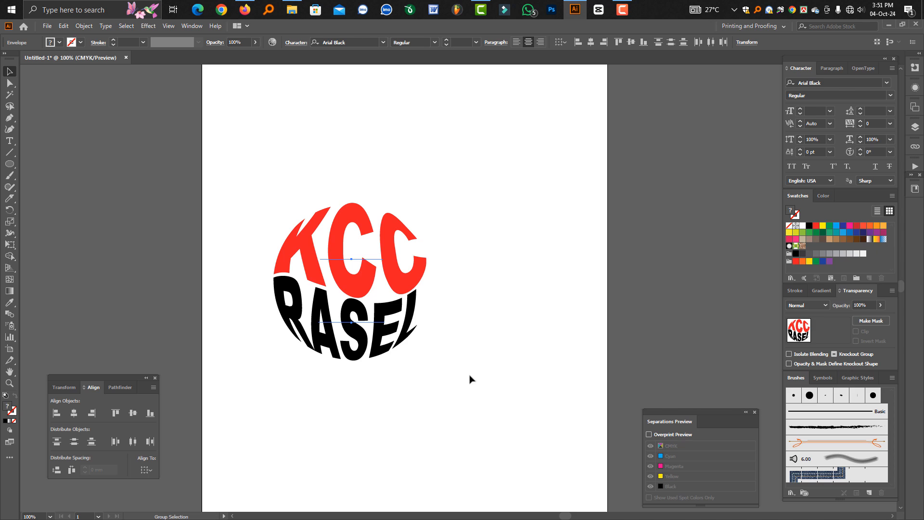
{"action": "left_click", "coordinate": [489, 300]}
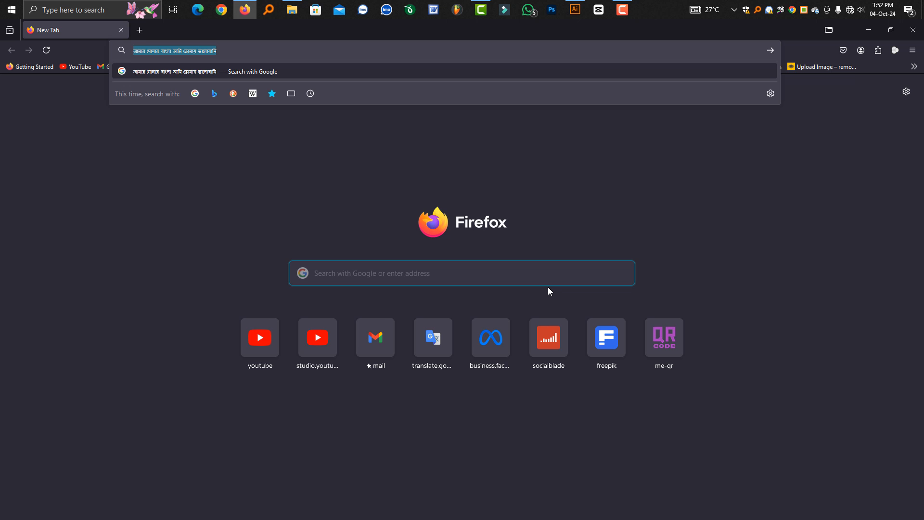
Step: Switch from Firefox to Illustrator and paste the copied Bengali sentence onto the blank artboard
{"action": "key", "text": "Escape"}
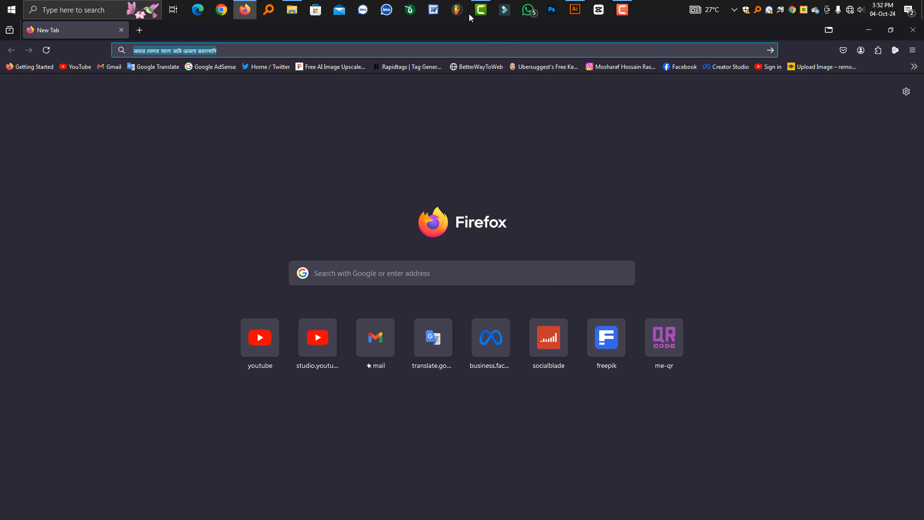
{"action": "left_click", "coordinate": [575, 9]}
{"action": "key", "text": "ctrl+v"}
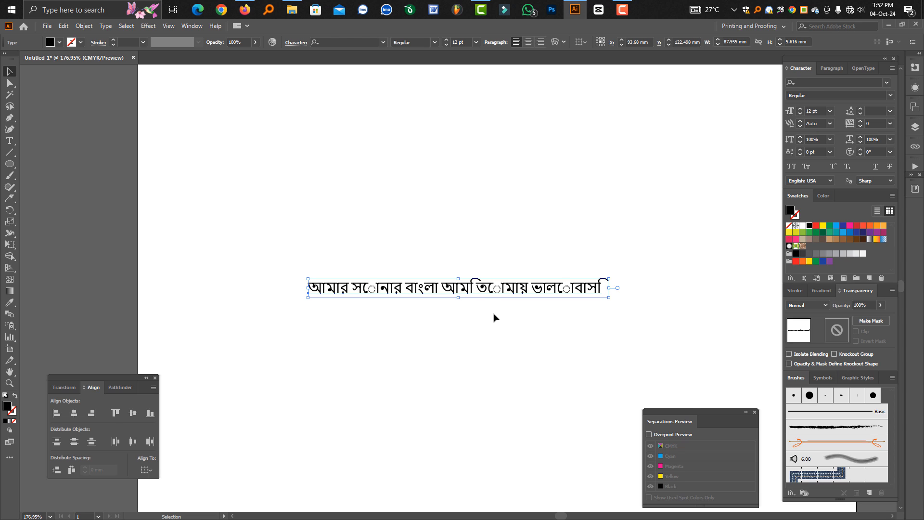
{"action": "left_click", "coordinate": [505, 332]}
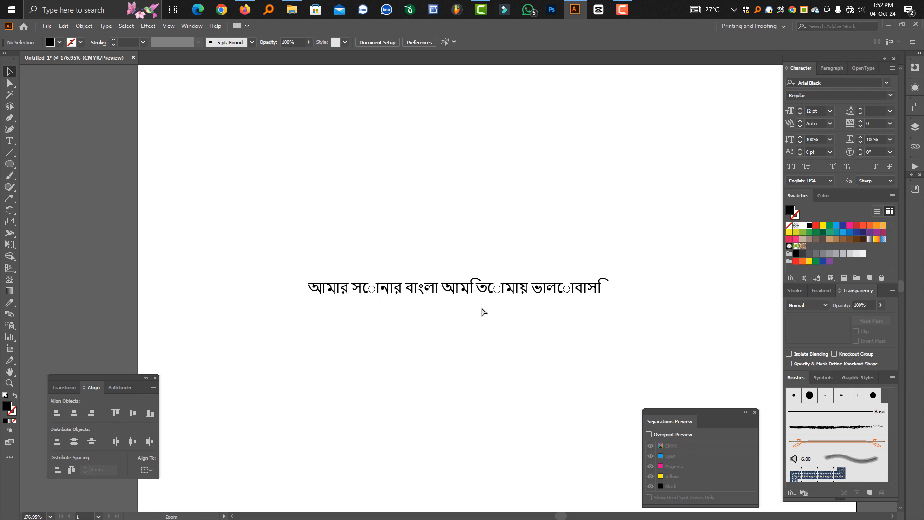
Step: Select the pasted Bengali sentence and delete it from the artboard
{"action": "left_click_drag", "start_coordinate": [515, 336], "coordinate": [441, 273]}
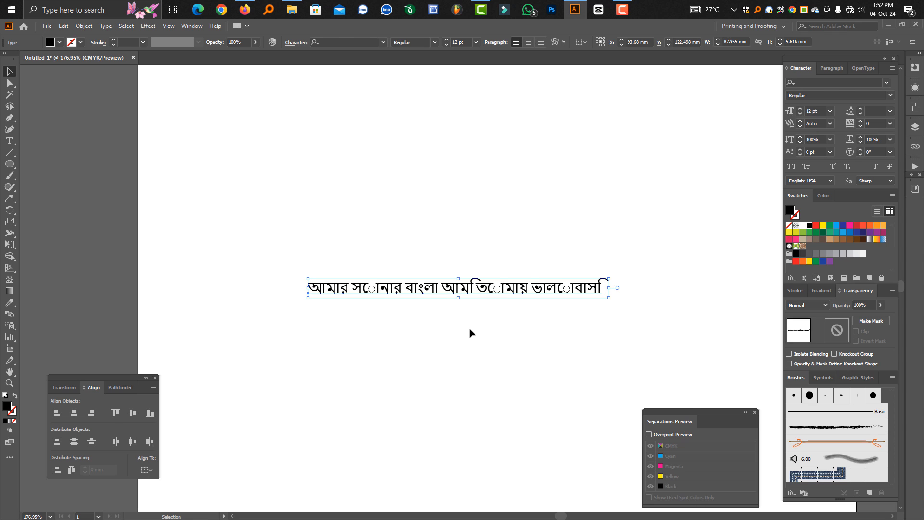
{"action": "left_click", "coordinate": [460, 339]}
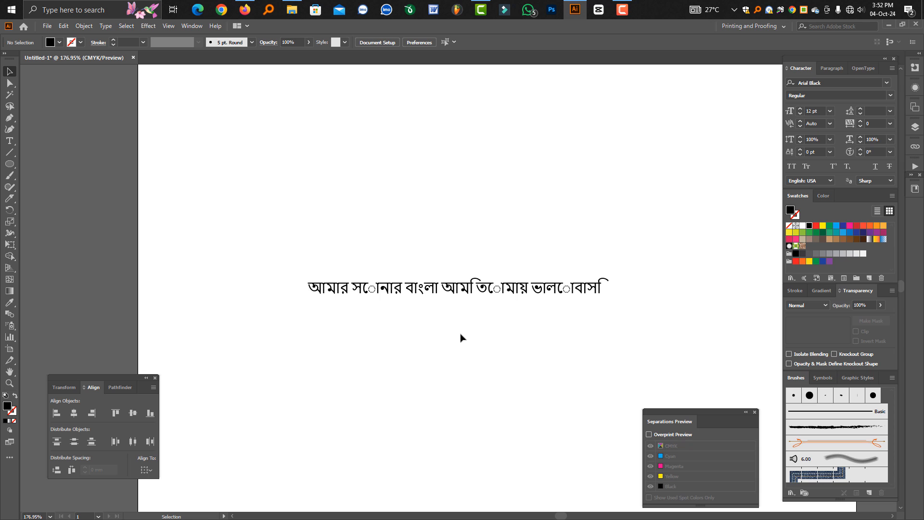
{"action": "left_click_drag", "start_coordinate": [461, 335], "coordinate": [406, 250]}
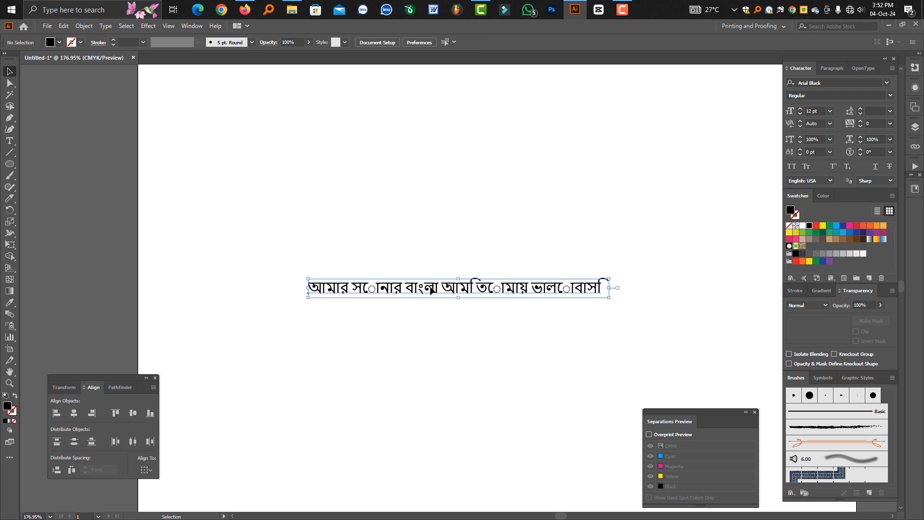
{"action": "key", "text": "Delete"}
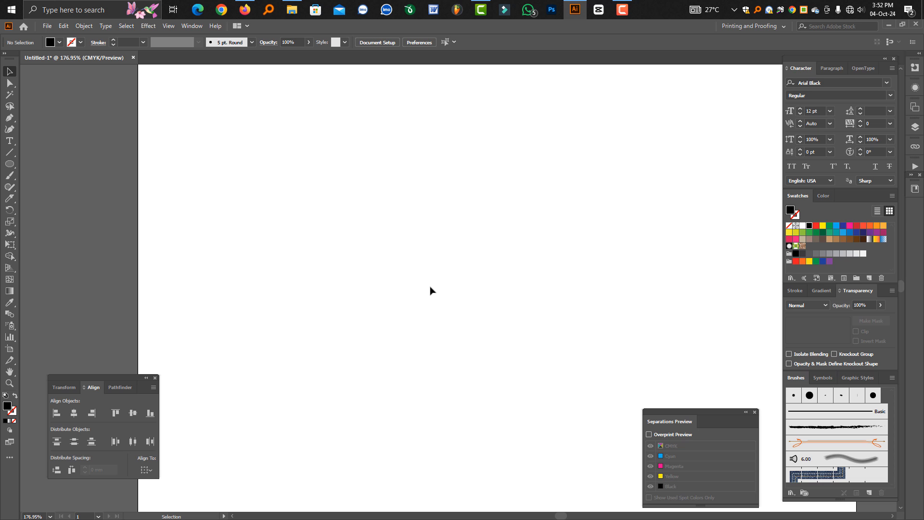
Step: Enable Show Indic Options under the Type language options in the application preferences and apply the change
{"action": "key", "text": "ctrl+k"}
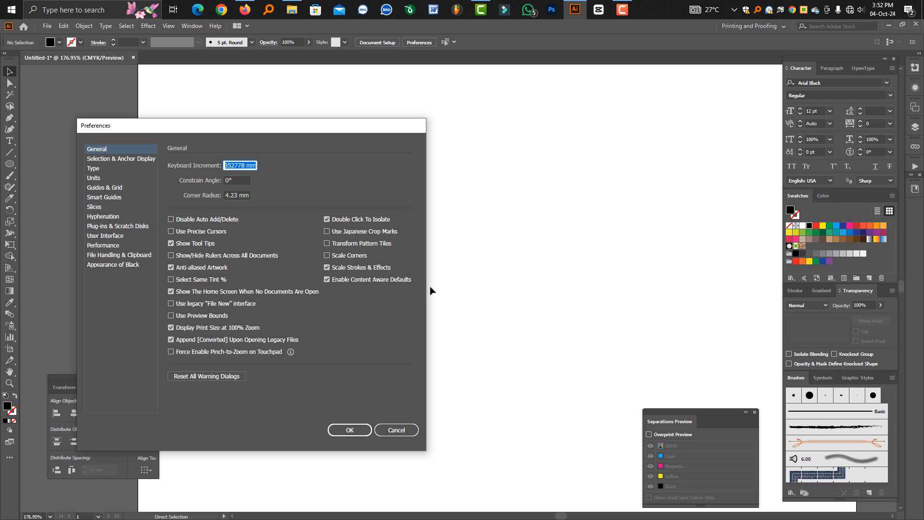
{"action": "left_click", "coordinate": [98, 169]}
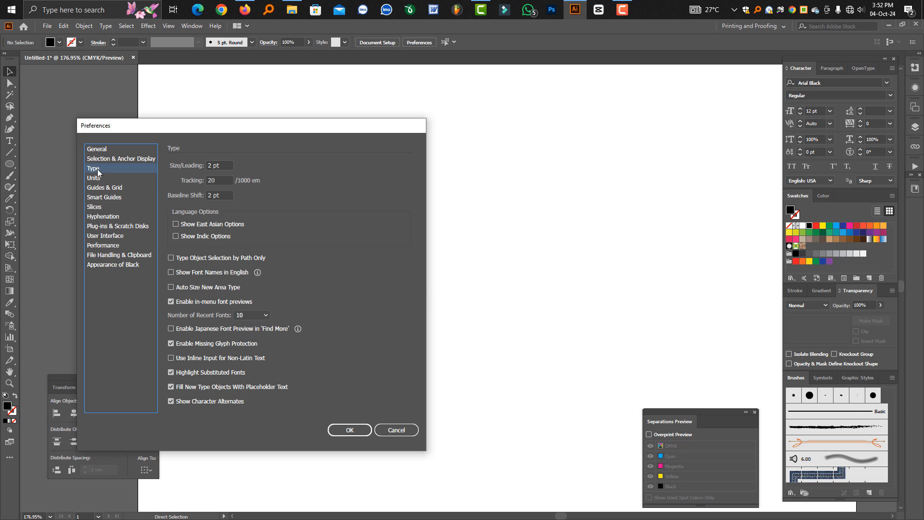
{"action": "left_click", "coordinate": [181, 237]}
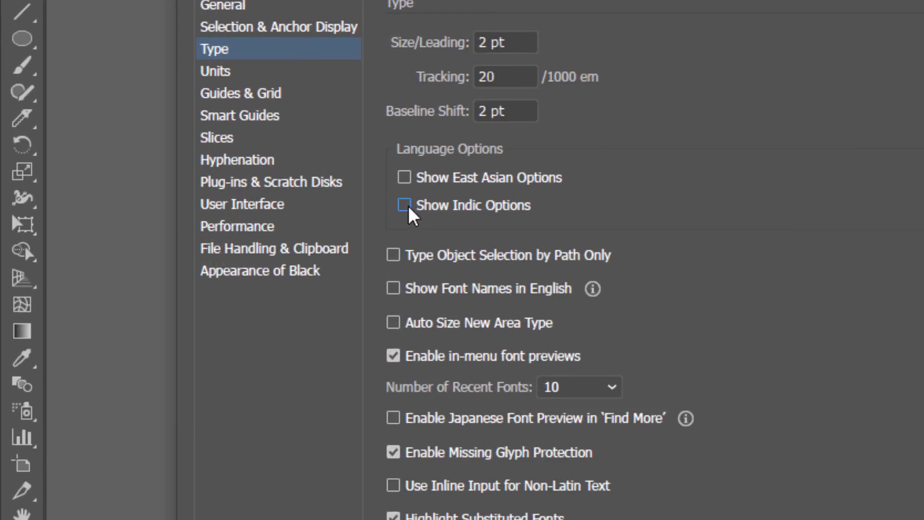
{"action": "left_click", "coordinate": [199, 237]}
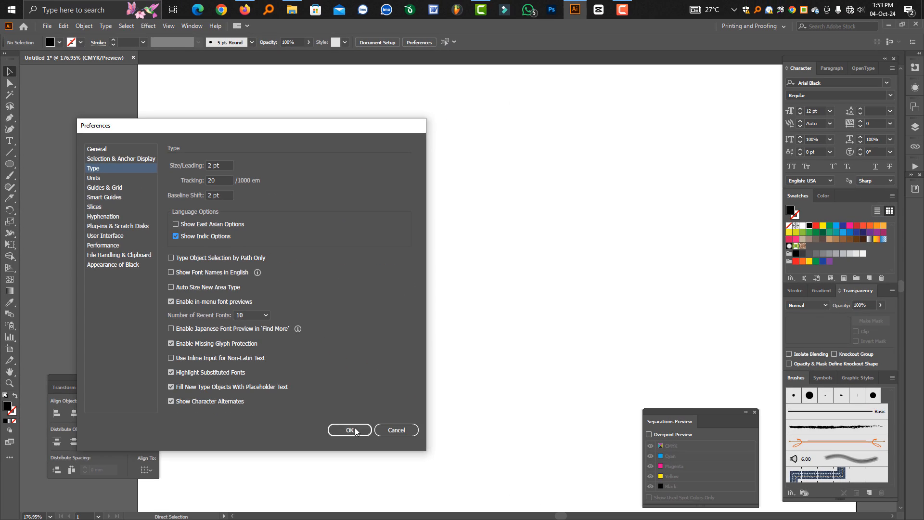
{"action": "left_click", "coordinate": [354, 427]}
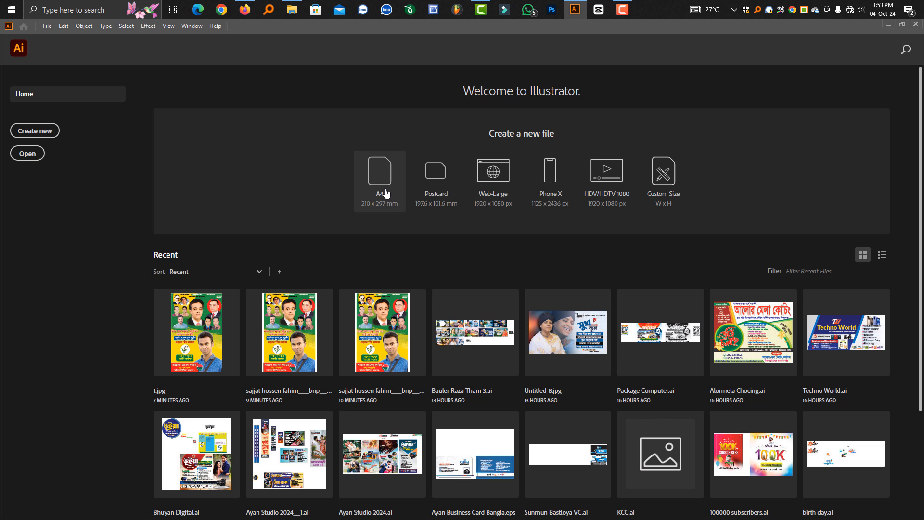
Step: Create a new A4 document and place the Bengali sentence আমার সোনার বাংলা আমি তোমায় ভালোবাসি on its artboard
{"action": "left_click", "coordinate": [382, 179]}
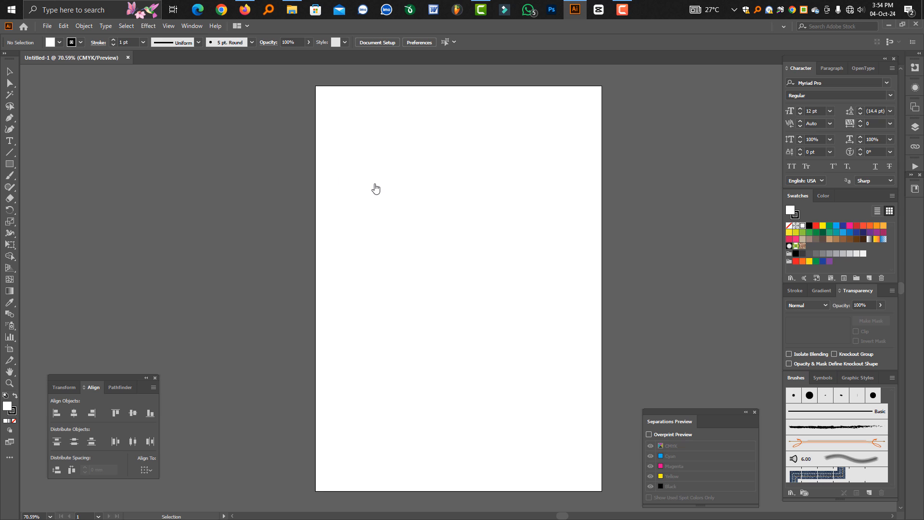
{"action": "type", "text": "আমার সোনার বাংলা আমি তোমায় ভালোবাসি"}
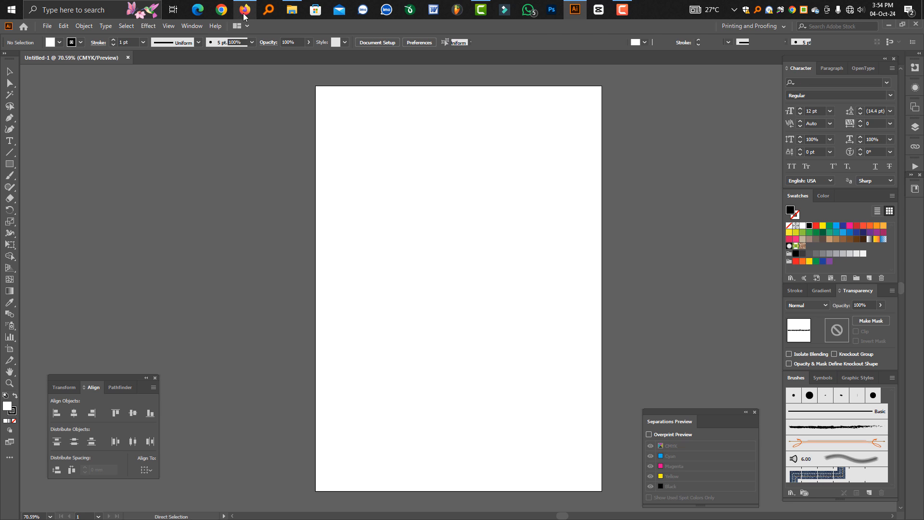
{"action": "left_click", "coordinate": [495, 326]}
Step: Check the letter shaping of the placed Bengali sentence up close, and delete the sentence from the artboard
{"action": "key", "text": "ctrl+space"}
{"action": "left_click_drag", "start_coordinate": [434, 265], "coordinate": [550, 325], "text": "ctrl"}
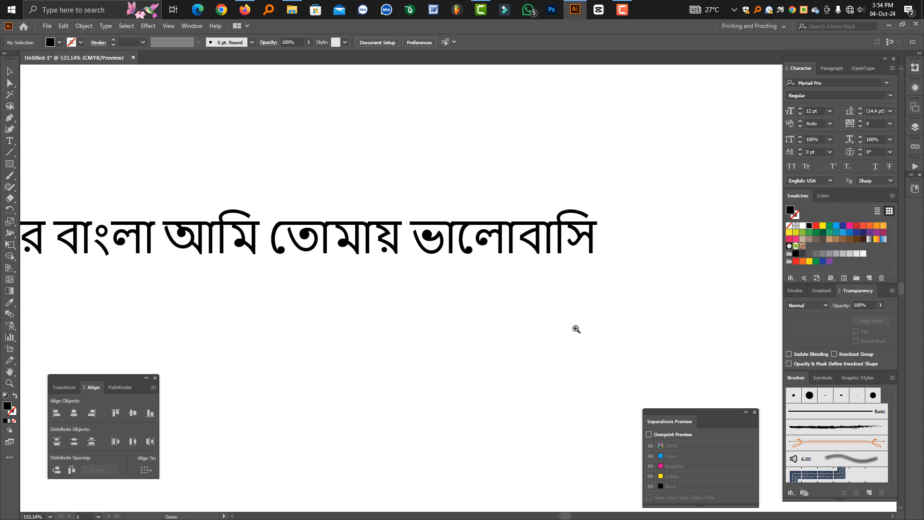
{"action": "left_click_drag", "start_coordinate": [426, 287], "coordinate": [609, 311]}
{"action": "key", "text": "ctrl+alt+space"}
{"action": "left_click", "coordinate": [419, 278], "text": "ctrl+alt"}
{"action": "left_click", "coordinate": [419, 278], "text": "ctrl+alt"}
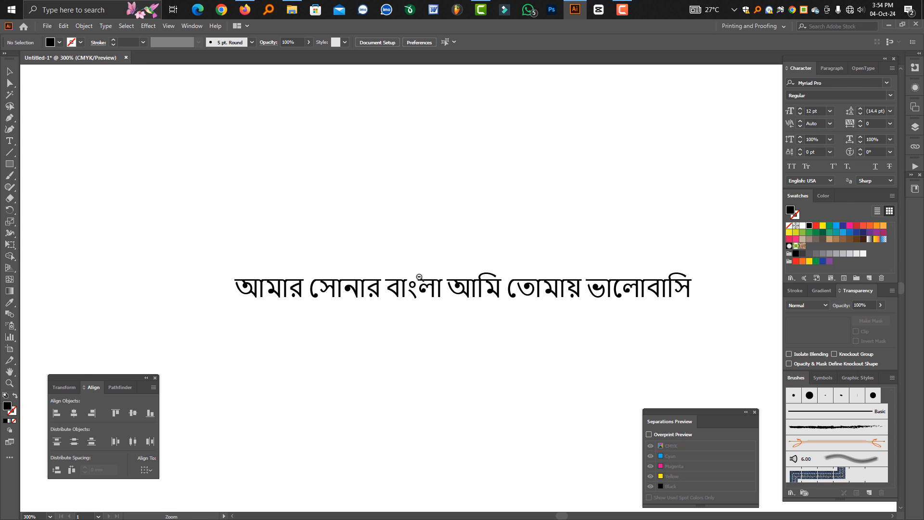
{"action": "left_click", "coordinate": [420, 277], "text": "ctrl+alt"}
{"action": "left_click", "coordinate": [519, 304]}
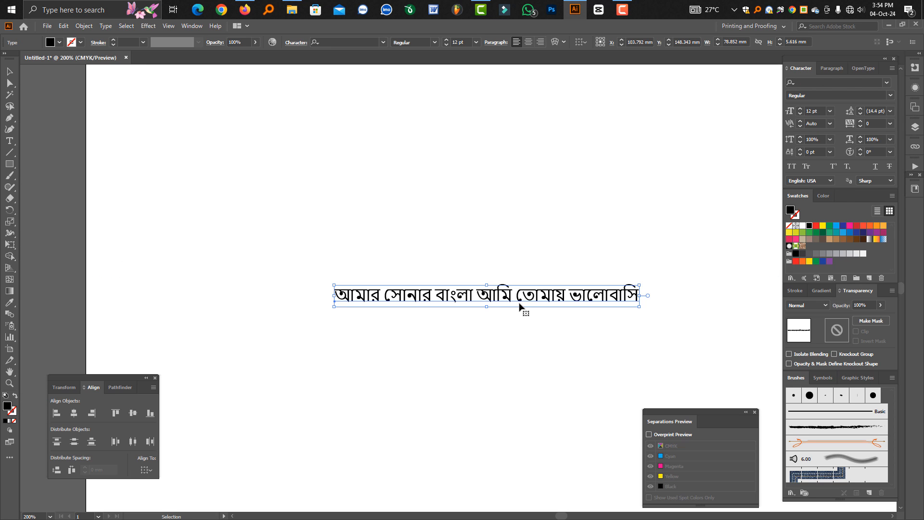
{"action": "key", "text": "Delete"}
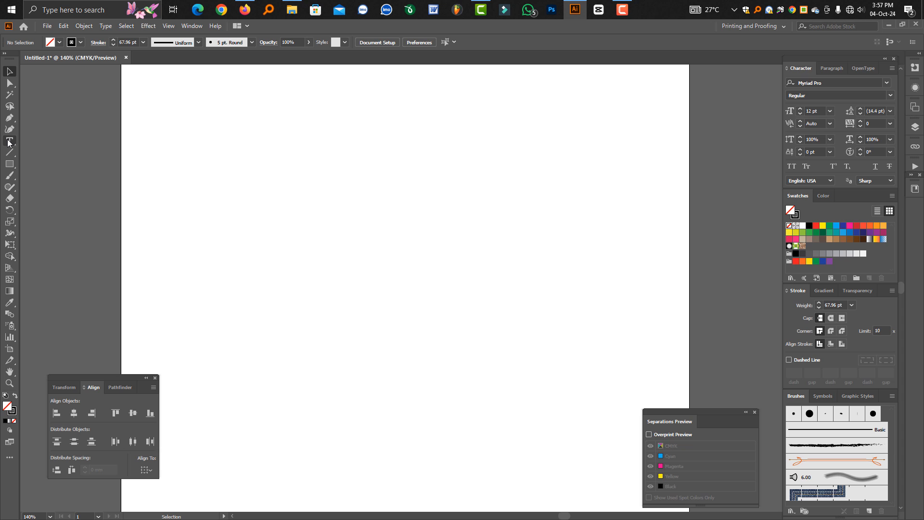
Step: Place a single line of Lorem ipsum placeholder text on the artboard and select it
{"action": "left_click", "coordinate": [9, 141]}
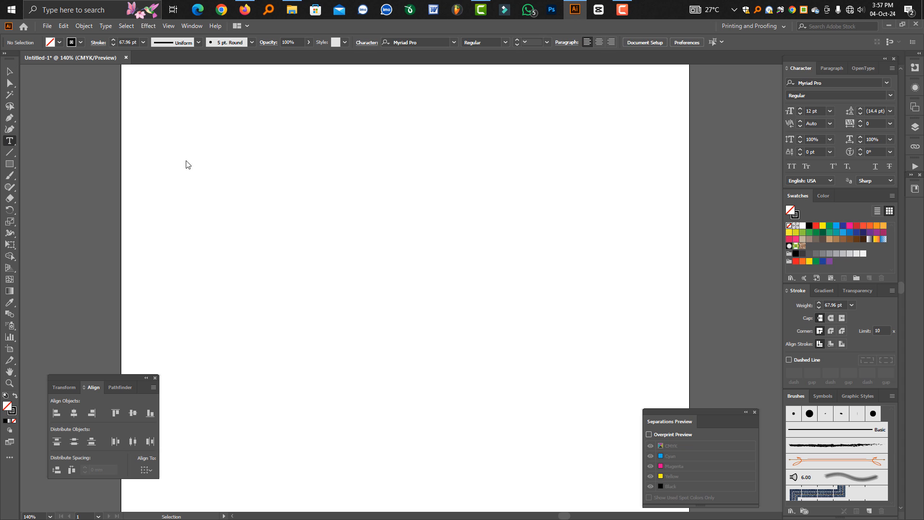
{"action": "left_click", "coordinate": [322, 162]}
{"action": "key", "text": "Escape"}
{"action": "left_click_drag", "start_coordinate": [331, 136], "coordinate": [423, 197]}
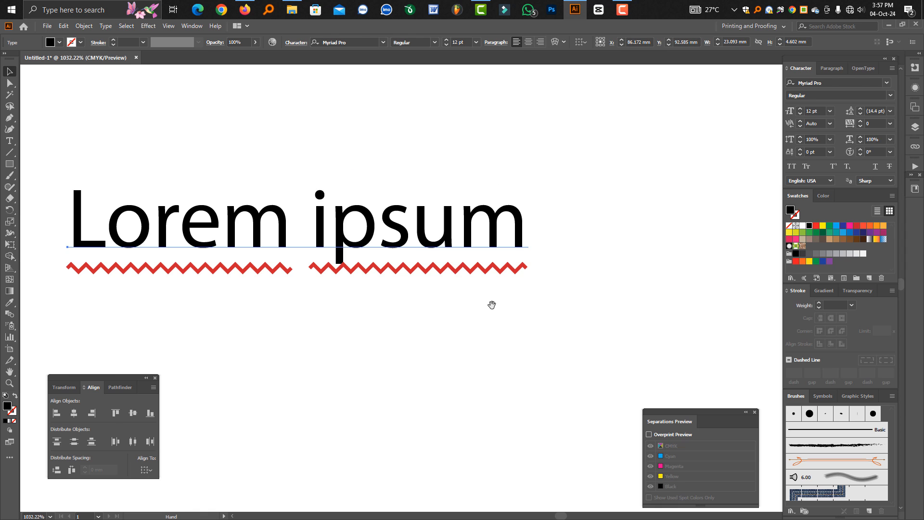
{"action": "left_click_drag", "start_coordinate": [491, 305], "coordinate": [537, 321]}
{"action": "left_click", "coordinate": [419, 306]}
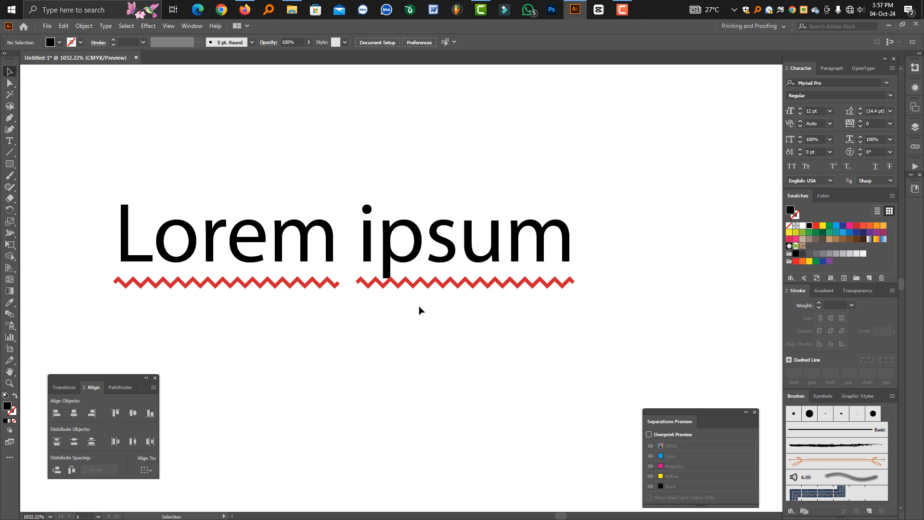
{"action": "left_click", "coordinate": [370, 284], "text": "ctrl+alt"}
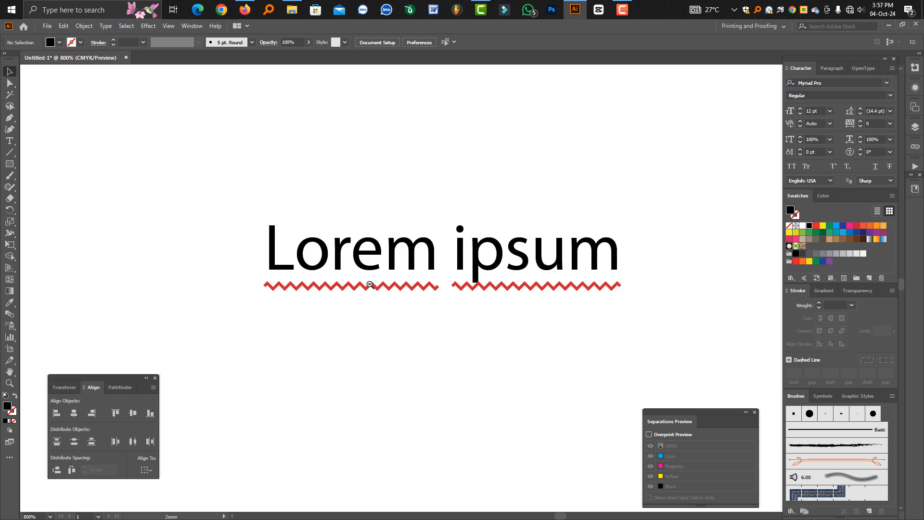
{"action": "left_click", "coordinate": [370, 280], "text": "ctrl+alt"}
{"action": "left_click_drag", "start_coordinate": [368, 273], "coordinate": [183, 243]}
{"action": "left_click", "coordinate": [367, 266]}
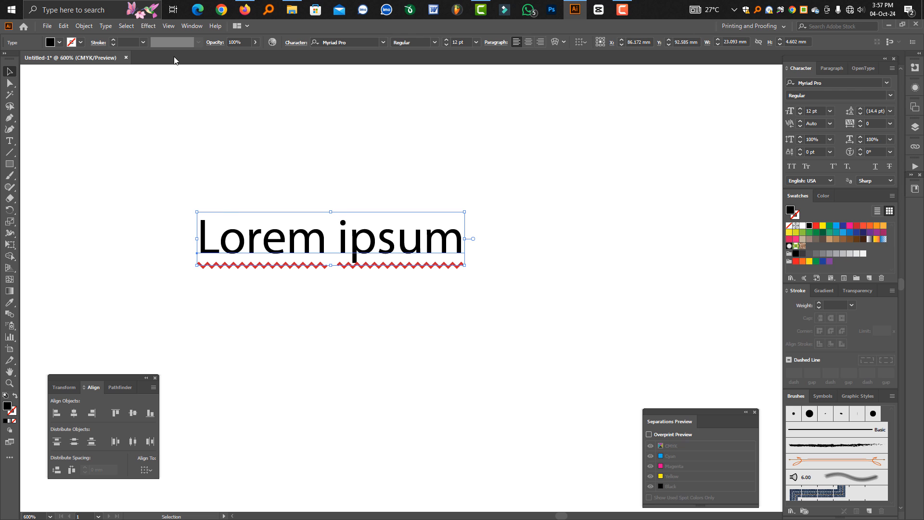
{"action": "left_click", "coordinate": [148, 25]}
{"action": "left_click", "coordinate": [377, 189]}
{"action": "left_click", "coordinate": [377, 190]}
{"action": "key", "text": "ctrl+k"}
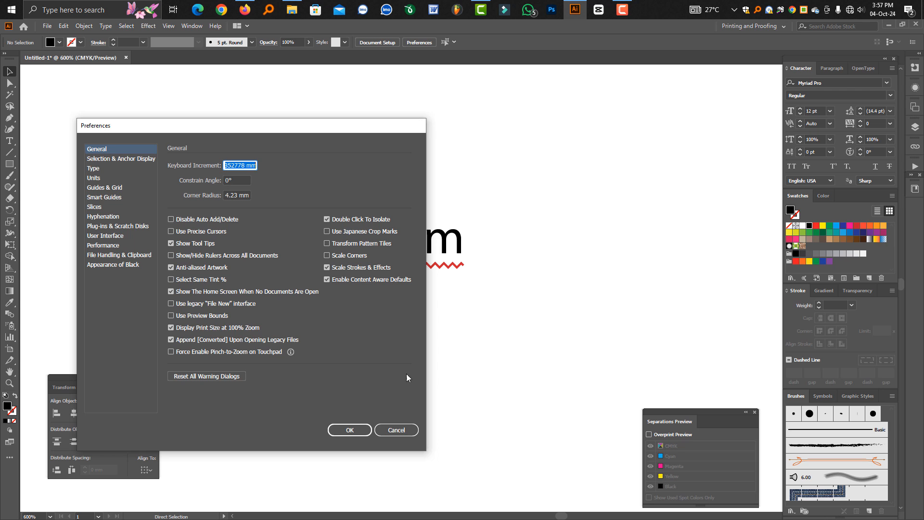
{"action": "left_click", "coordinate": [396, 429]}
Step: Delete the Lorem ipsum line and create an area text frame about 33 × 20 mm filled with placeholder text
{"action": "left_click", "coordinate": [378, 260]}
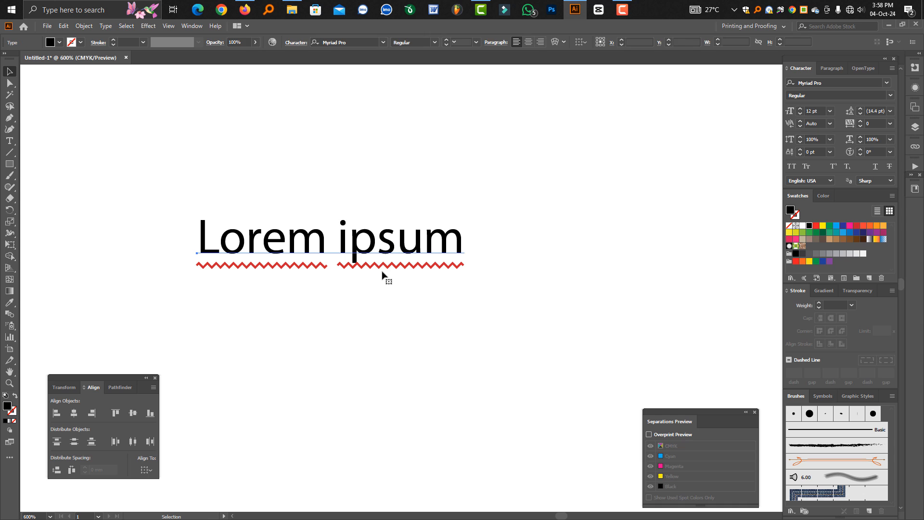
{"action": "key", "text": "Delete"}
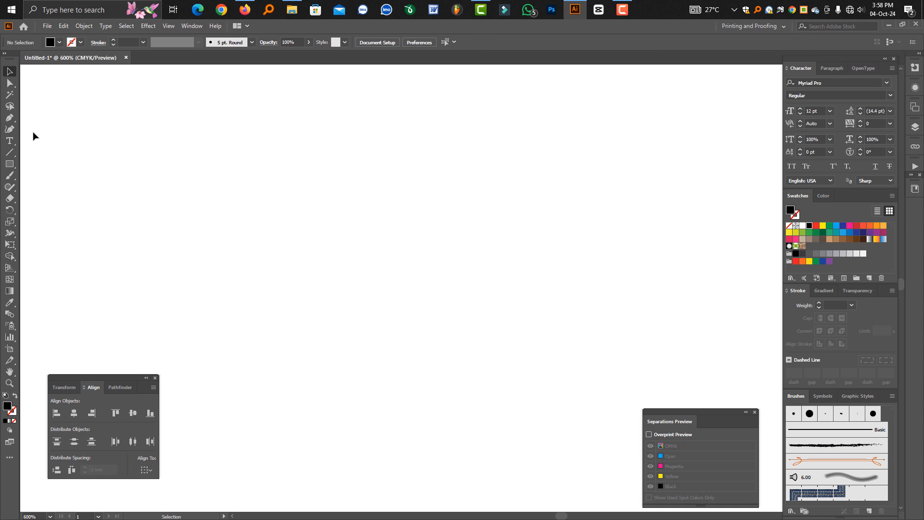
{"action": "left_click", "coordinate": [9, 140]}
{"action": "left_click_drag", "start_coordinate": [246, 131], "coordinate": [628, 365]}
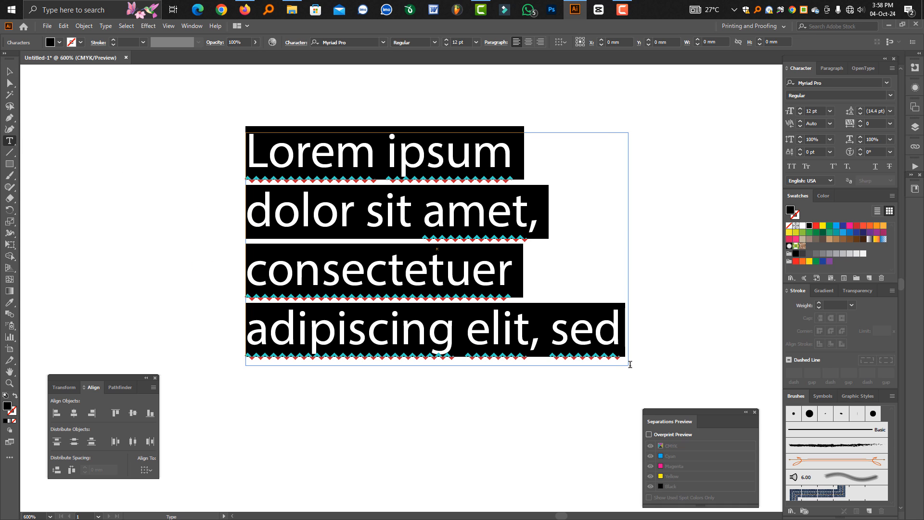
{"action": "key", "text": "Escape"}
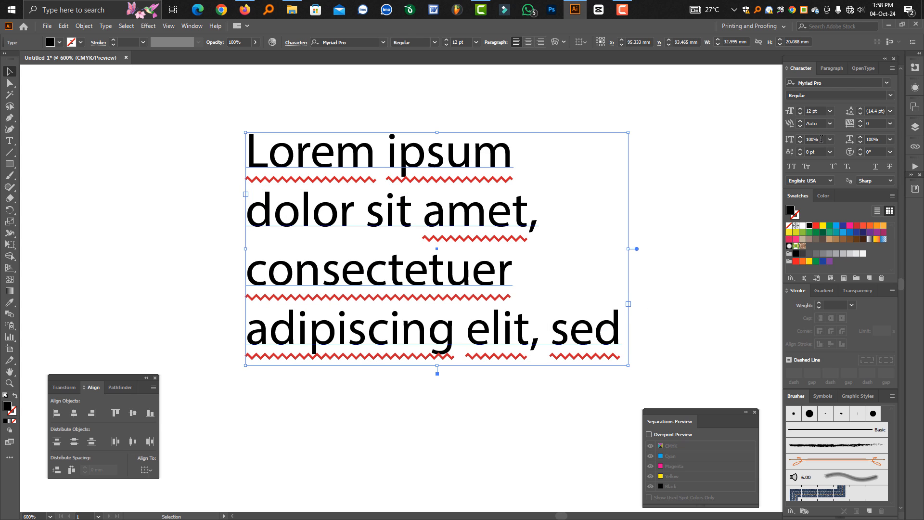
Step: Set the font size of the area text to 8 pt
{"action": "left_click", "coordinate": [820, 111]}
{"action": "type", "text": "8"}
{"action": "key", "text": "Return"}
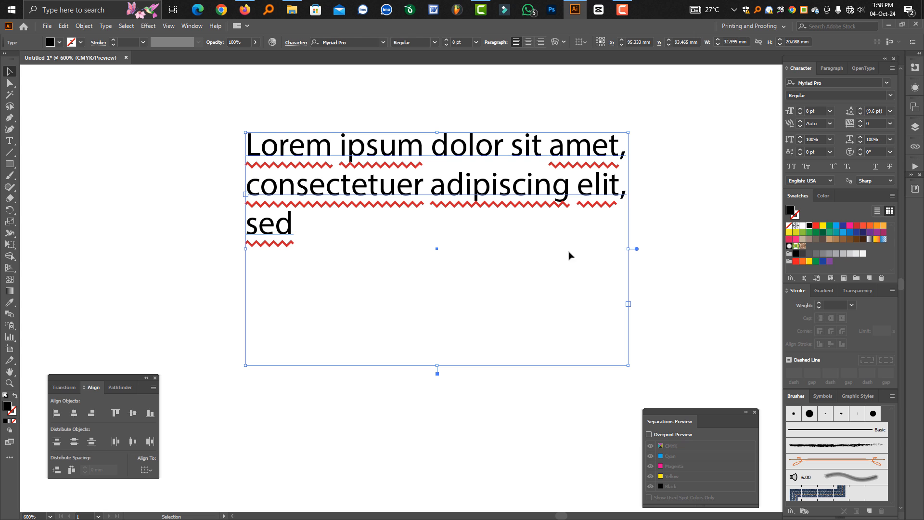
Step: Delete the text frame and create a wider area text frame about 49 × 19 mm with placeholder text
{"action": "key", "text": "Delete"}
{"action": "left_click", "coordinate": [9, 141]}
{"action": "left_click_drag", "start_coordinate": [180, 143], "coordinate": [747, 358]}
{"action": "key", "text": "Escape"}
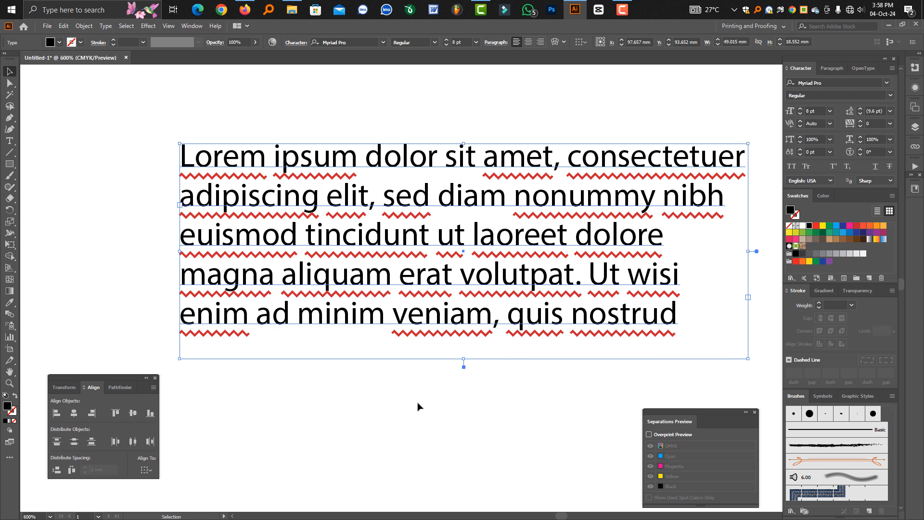
{"action": "left_click", "coordinate": [418, 406]}
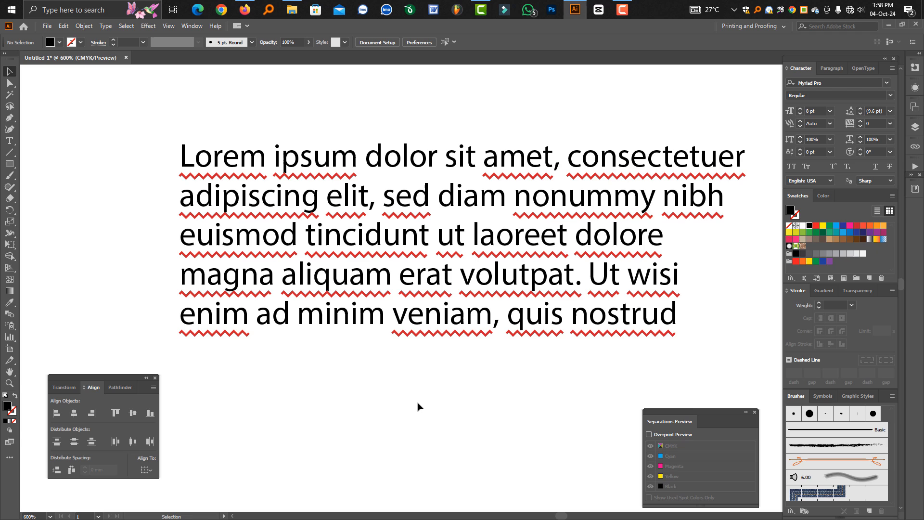
Step: Change the placeholder paragraph's font to SutonnyDMJ BoldItalic
{"action": "left_click", "coordinate": [501, 326]}
{"action": "left_click", "coordinate": [836, 83]}
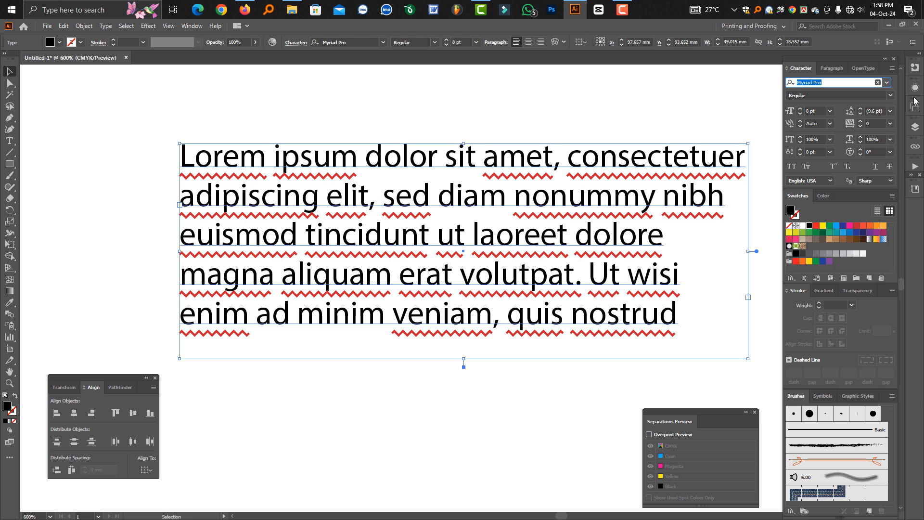
{"action": "type", "text": "sUTO"}
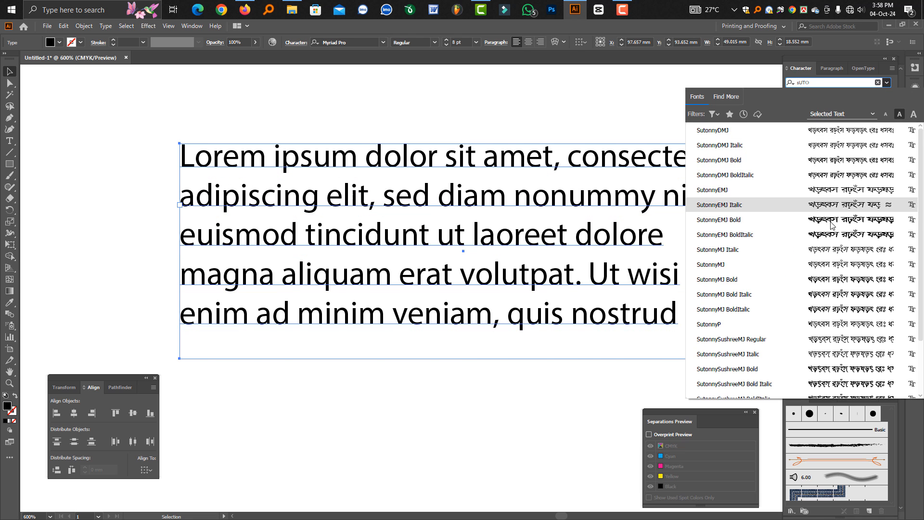
{"action": "left_click", "coordinate": [725, 175]}
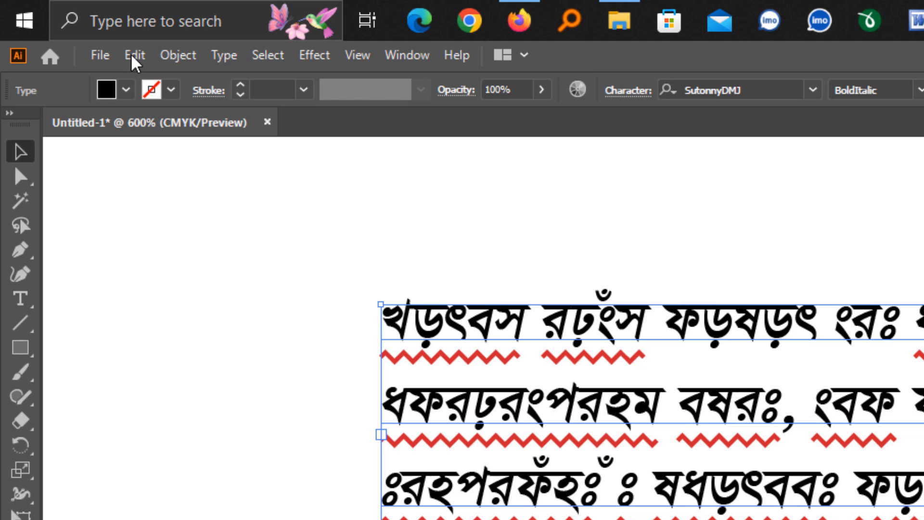
Step: Turn off Auto Spell Check to remove the red underlines from the text
{"action": "left_click", "coordinate": [105, 45]}
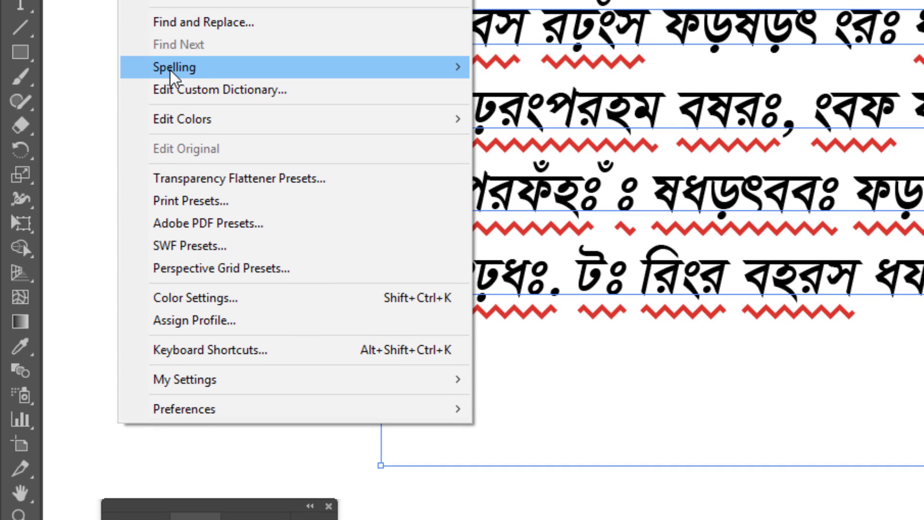
{"action": "mouse_move", "coordinate": [178, 77]}
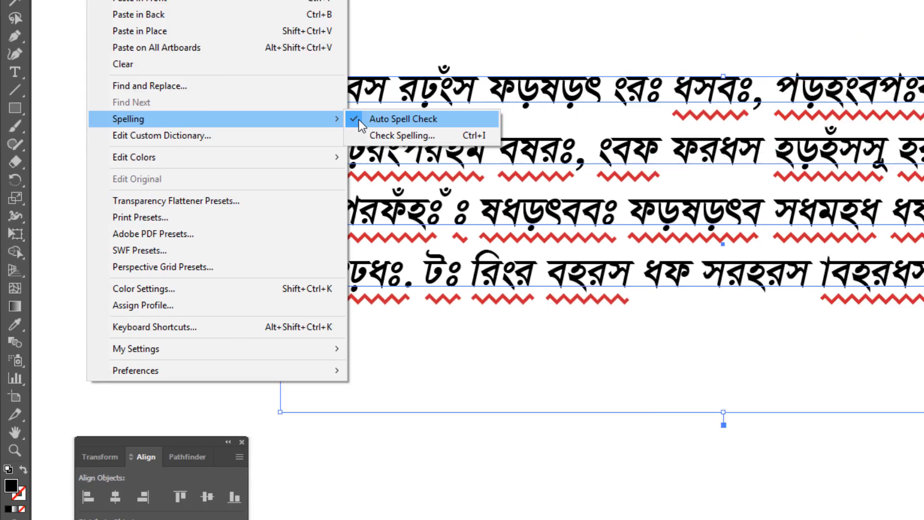
{"action": "left_click", "coordinate": [500, 70]}
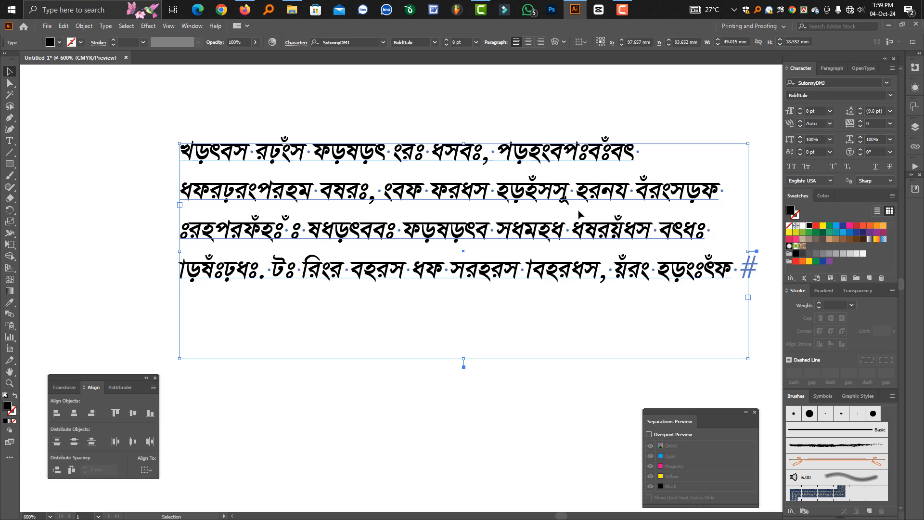
Step: Examine the hidden character marks between the words and at the end of the paragraph up close
{"action": "key", "text": "space"}
{"action": "left_click_drag", "start_coordinate": [614, 386], "coordinate": [465, 391]}
{"action": "left_click", "coordinate": [491, 416]}
{"action": "key", "text": "Tab"}
{"action": "key", "text": "z"}
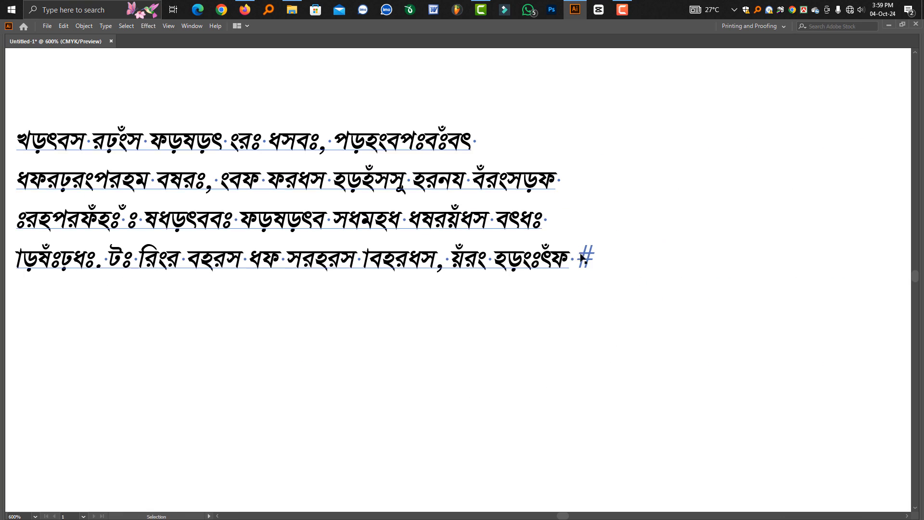
{"action": "left_click_drag", "start_coordinate": [538, 213], "coordinate": [616, 309]}
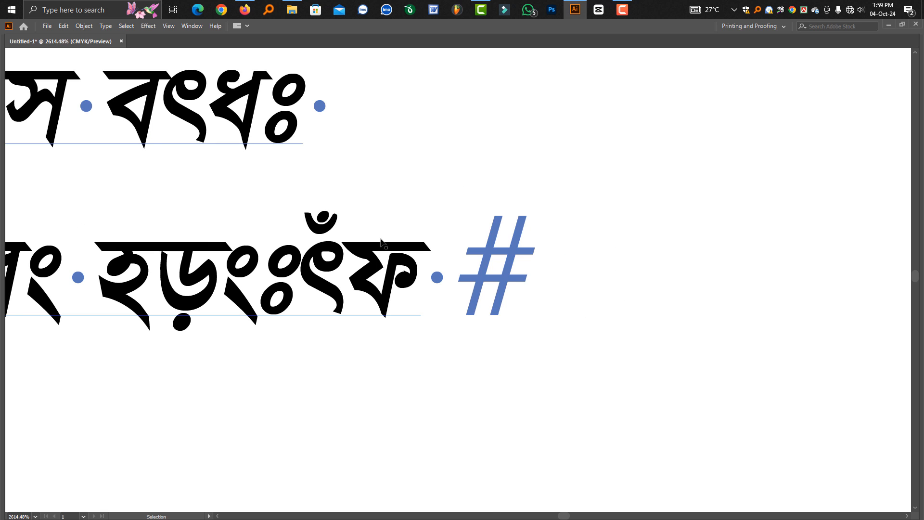
{"action": "key", "text": "ctrl+alt+space"}
{"action": "left_click", "coordinate": [399, 283], "text": "ctrl+alt"}
{"action": "left_click", "coordinate": [400, 283], "text": "ctrl+alt"}
{"action": "left_click", "coordinate": [400, 283], "text": "ctrl+alt"}
{"action": "left_click", "coordinate": [400, 283], "text": "ctrl+alt"}
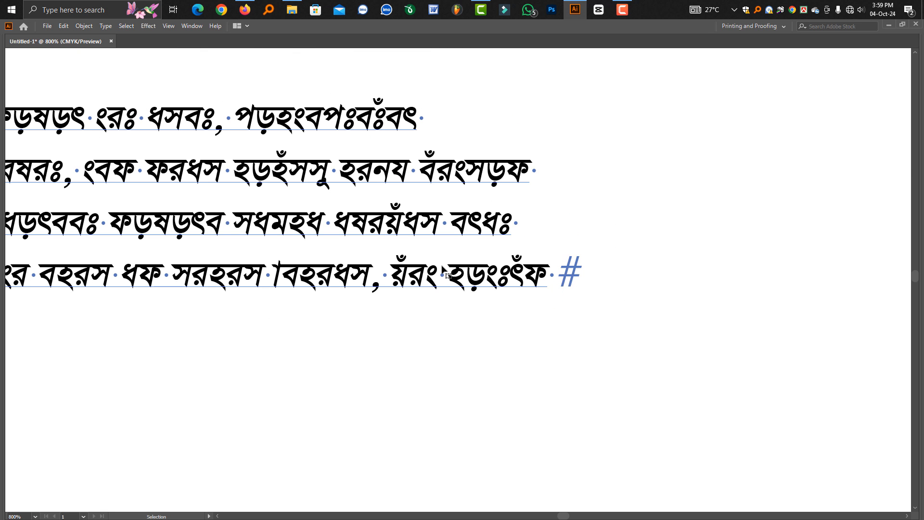
{"action": "key", "text": "Tab"}
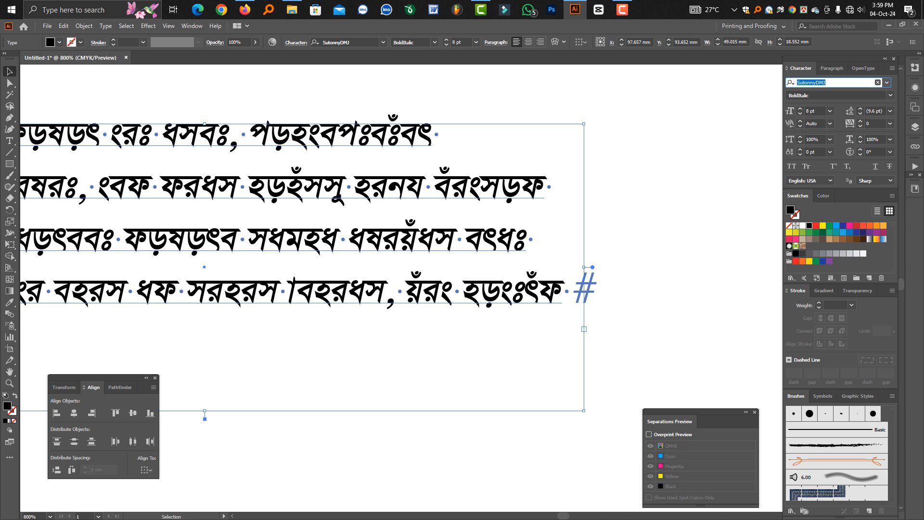
Step: Change the paragraph's font to regular Arial and deselect the text
{"action": "type", "text": "aRIAL"}
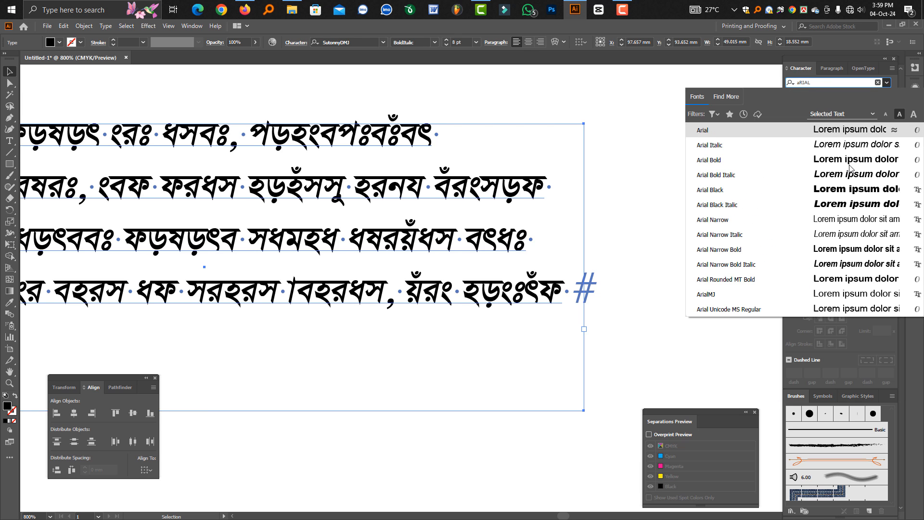
{"action": "left_click", "coordinate": [800, 132]}
{"action": "left_click", "coordinate": [639, 327]}
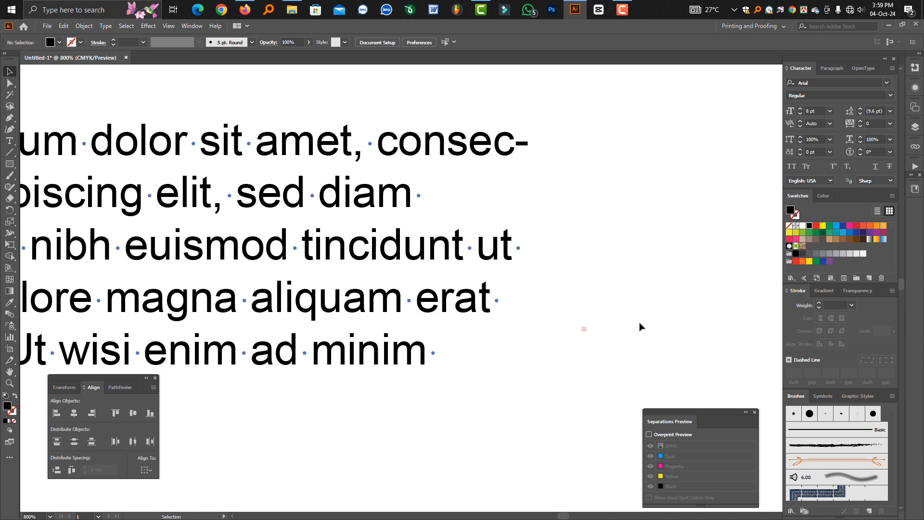
Step: Extend the text frame downward to fit the overflowing placeholder text, and turn off the display of hidden characters
{"action": "key", "text": "ctrl+minus"}
{"action": "key", "text": "ctrl+minus"}
{"action": "left_click", "coordinate": [386, 276]}
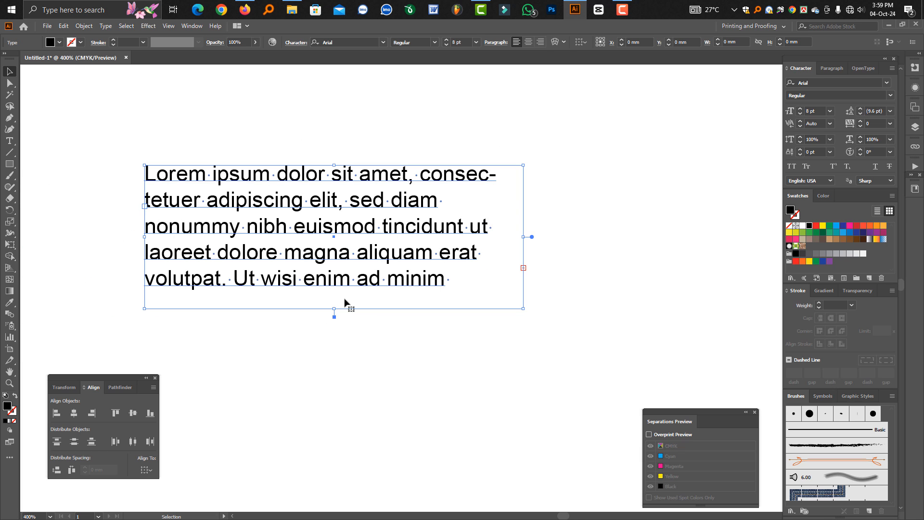
{"action": "left_click_drag", "start_coordinate": [335, 309], "coordinate": [360, 367]}
{"action": "left_click", "coordinate": [367, 348]}
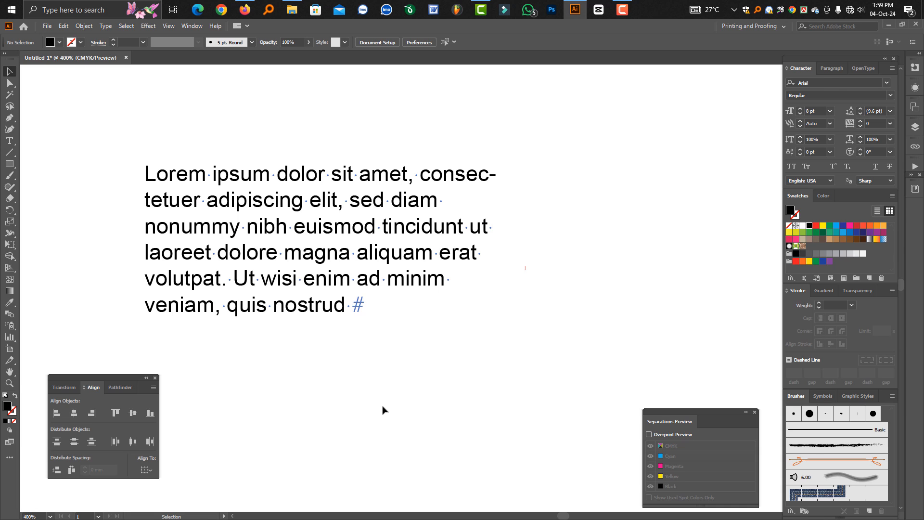
{"action": "key", "text": "ctrl+alt+i"}
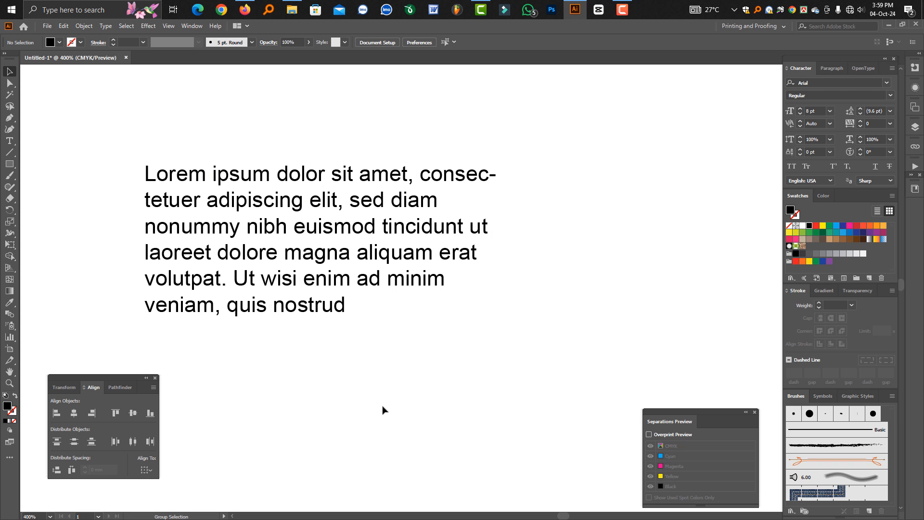